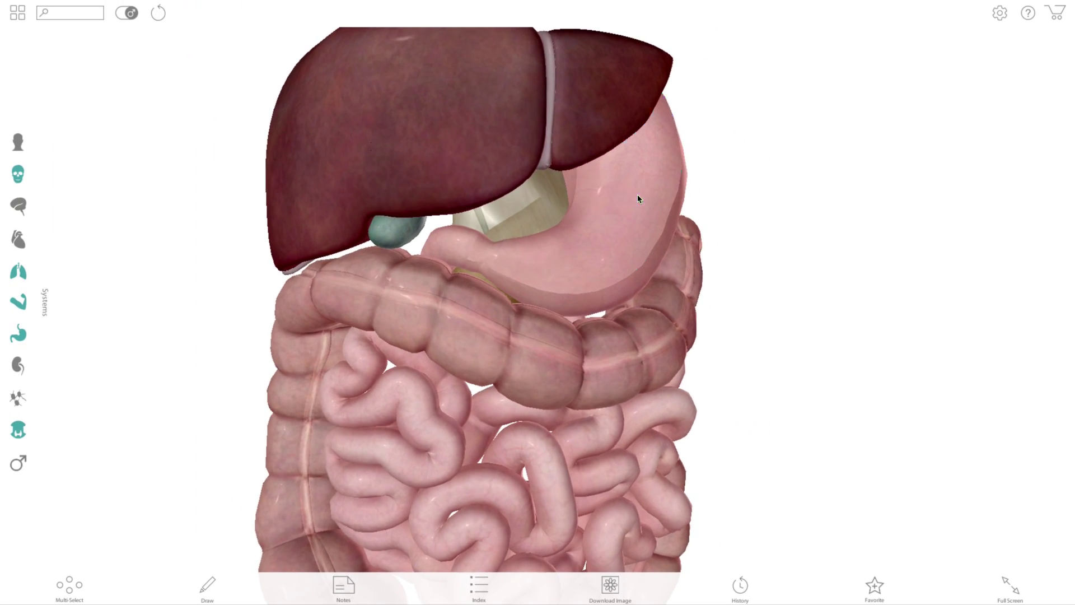
- Hide the stomach's outer cap layer and tilt the model to bring the intestines into view
left_click(643, 197)
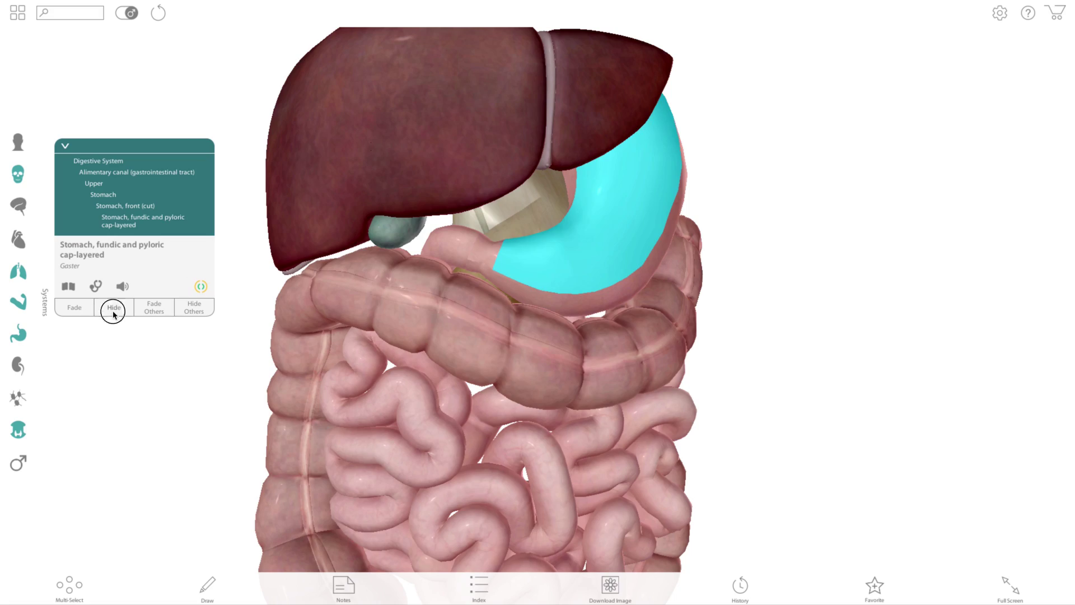
left_click_drag(510, 329, 431, 336)
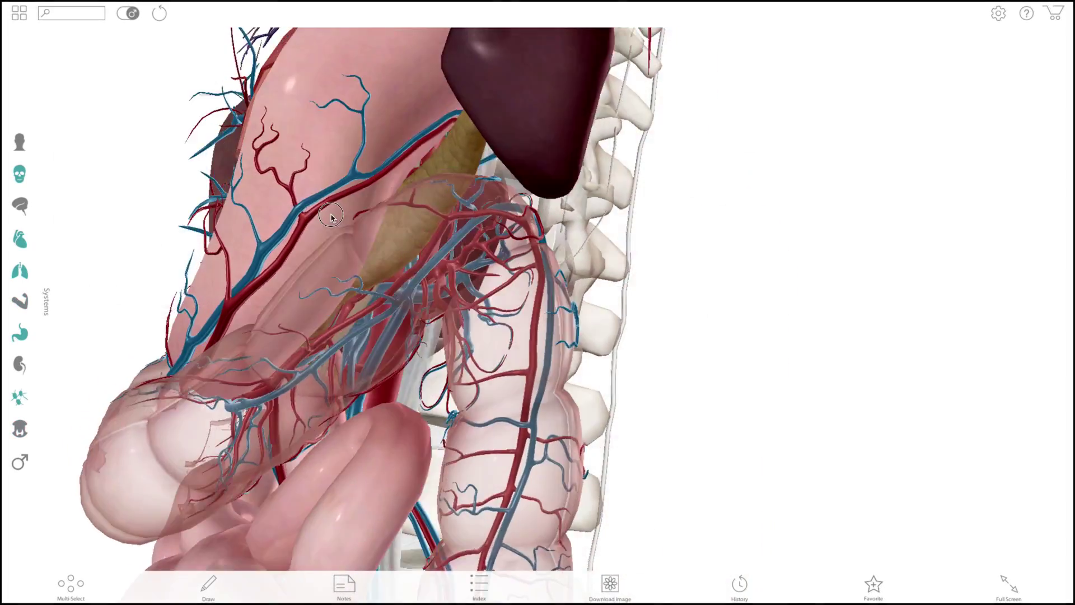
left_click_drag(371, 211, 518, 231)
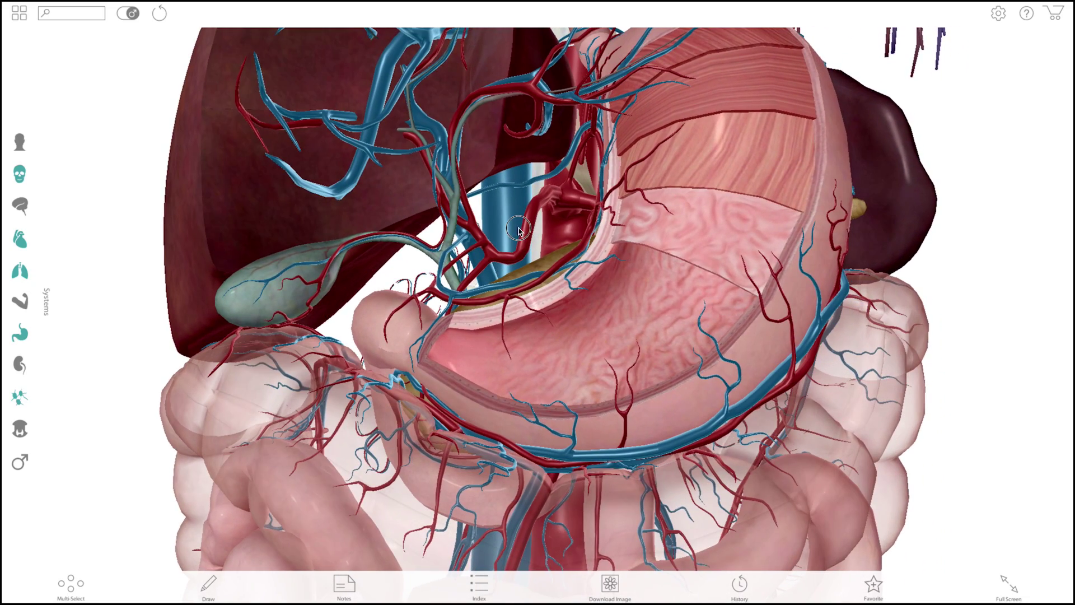
left_click_drag(591, 415, 68, 482)
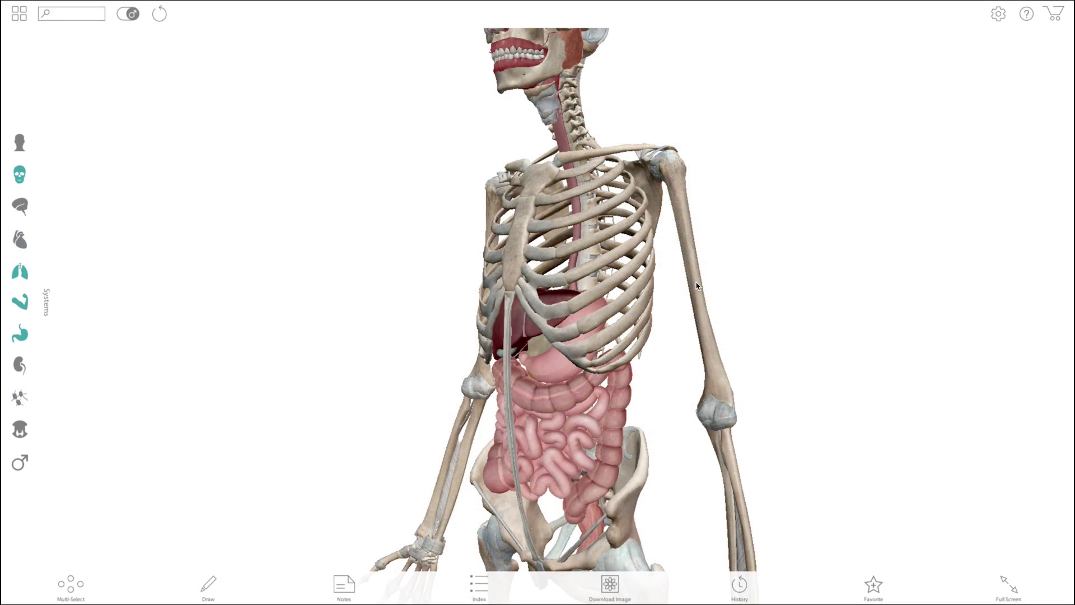
- Fade the entire Skeletal System to translucent and shift the model down to show the skull
left_click(698, 286)
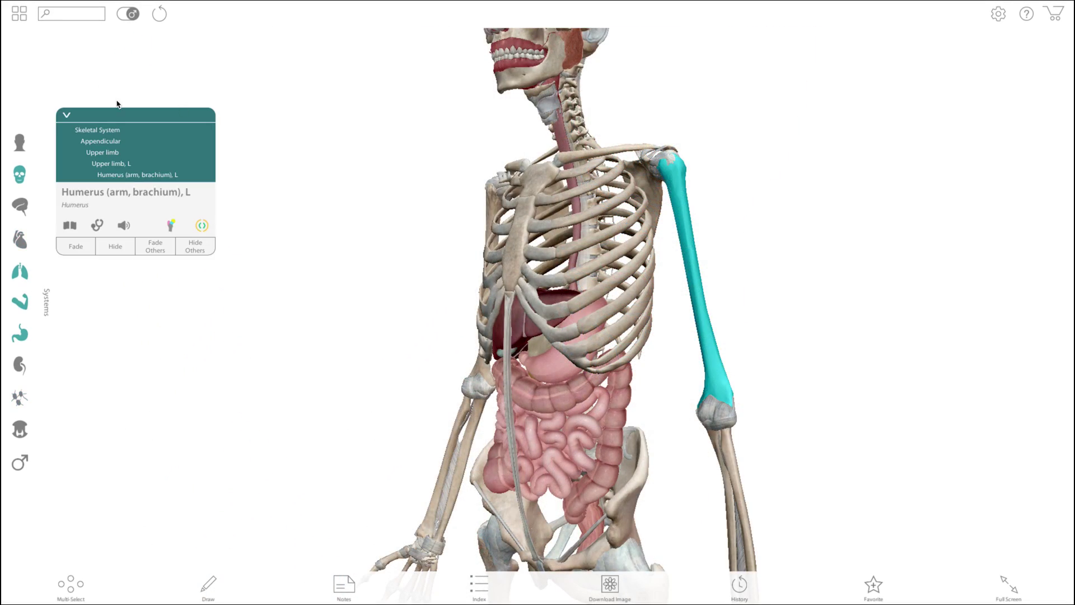
left_click(92, 131)
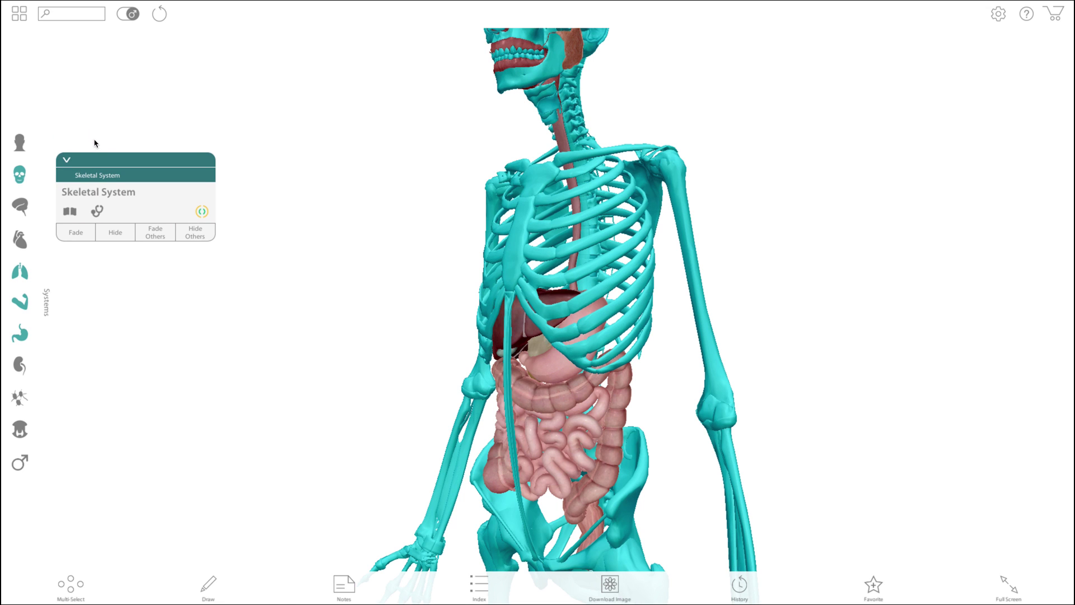
left_click(74, 233)
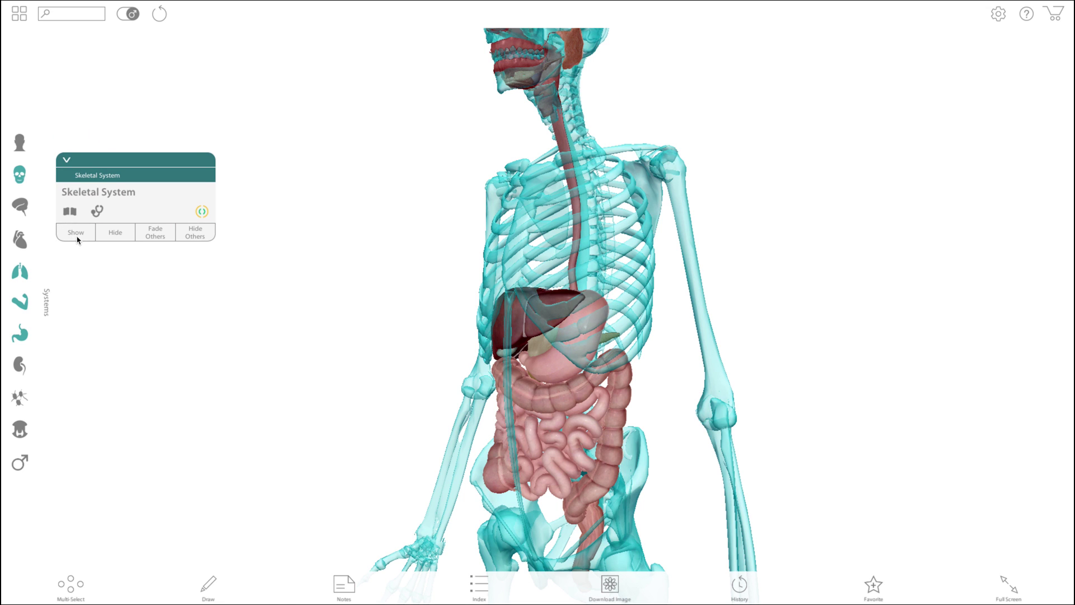
left_click(312, 236)
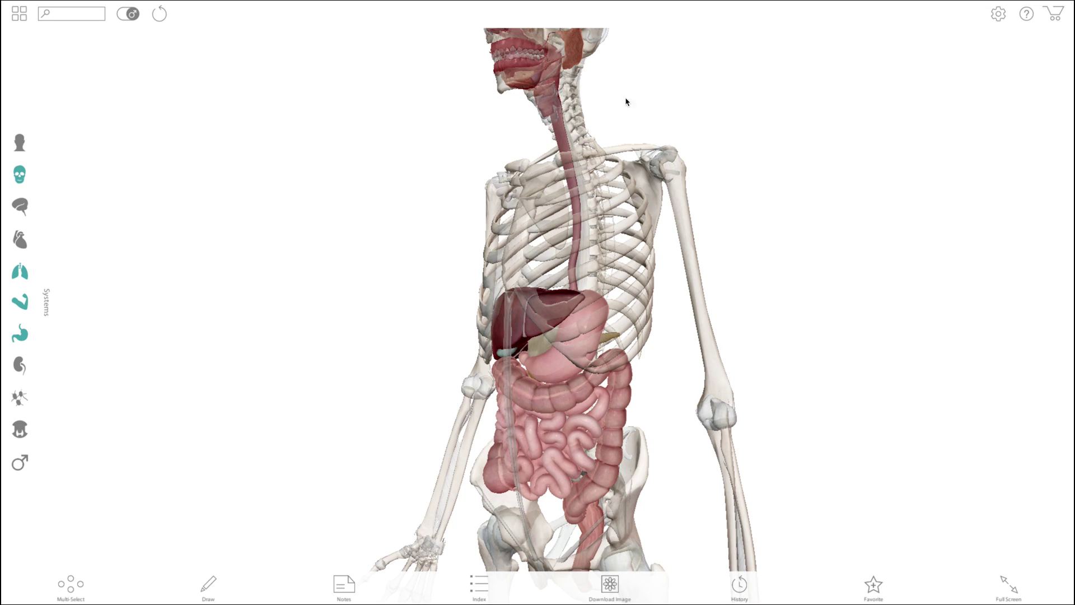
left_click_drag(581, 143, 572, 294)
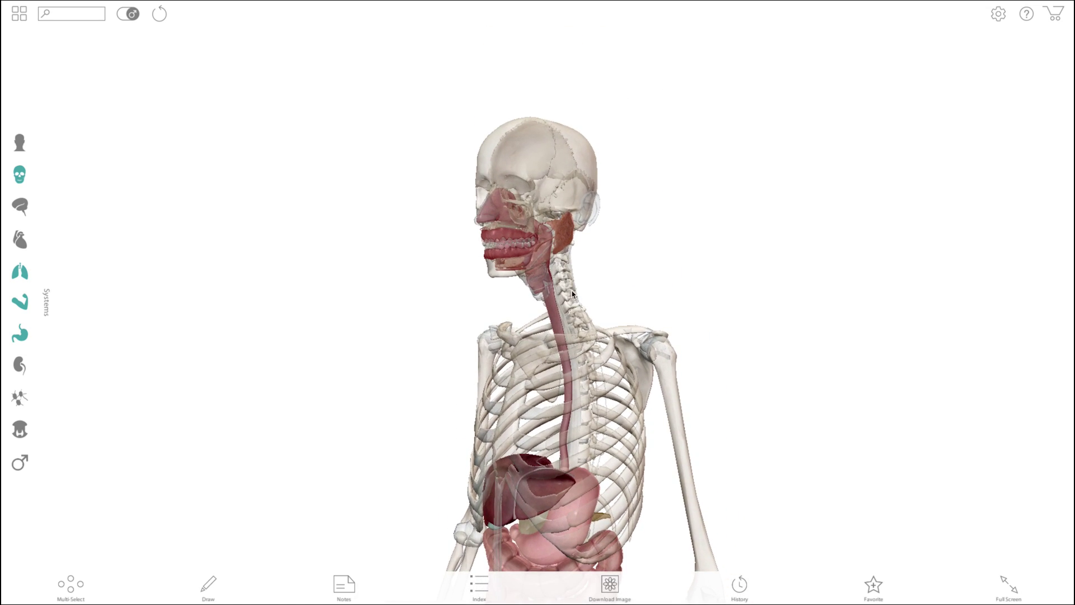
- Zoom to the jaw and select the whole Oral cavity group
scroll(572, 294, "up", 5)
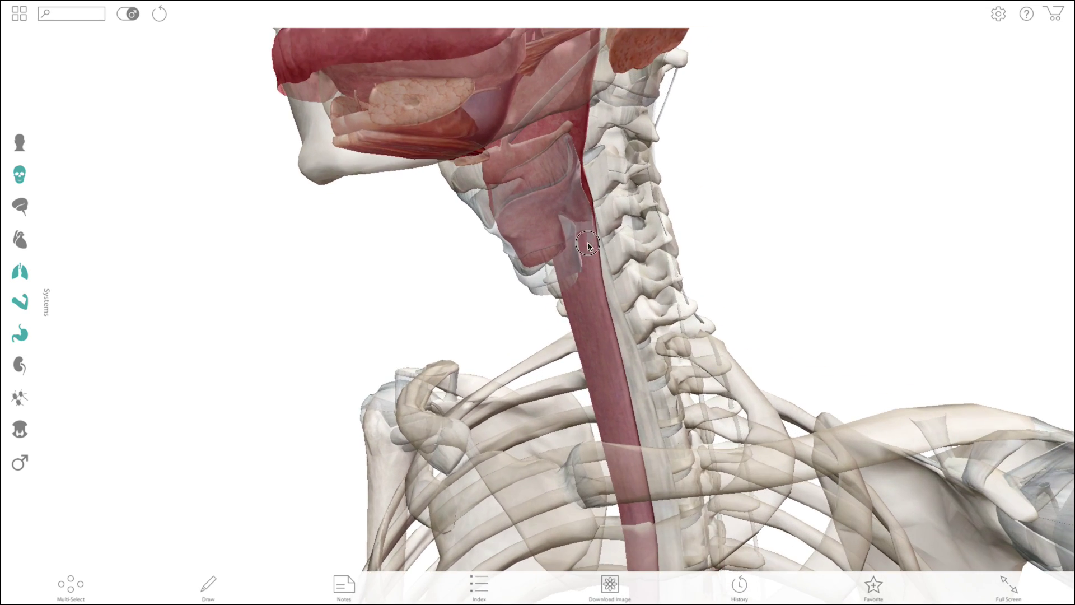
left_click_drag(588, 245, 562, 332)
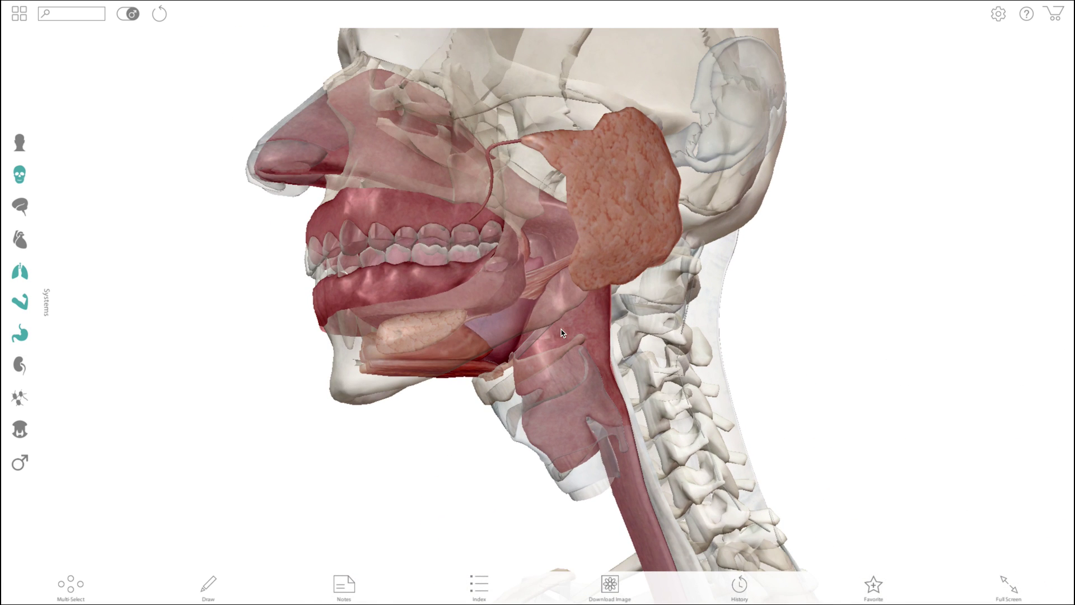
left_click(561, 329)
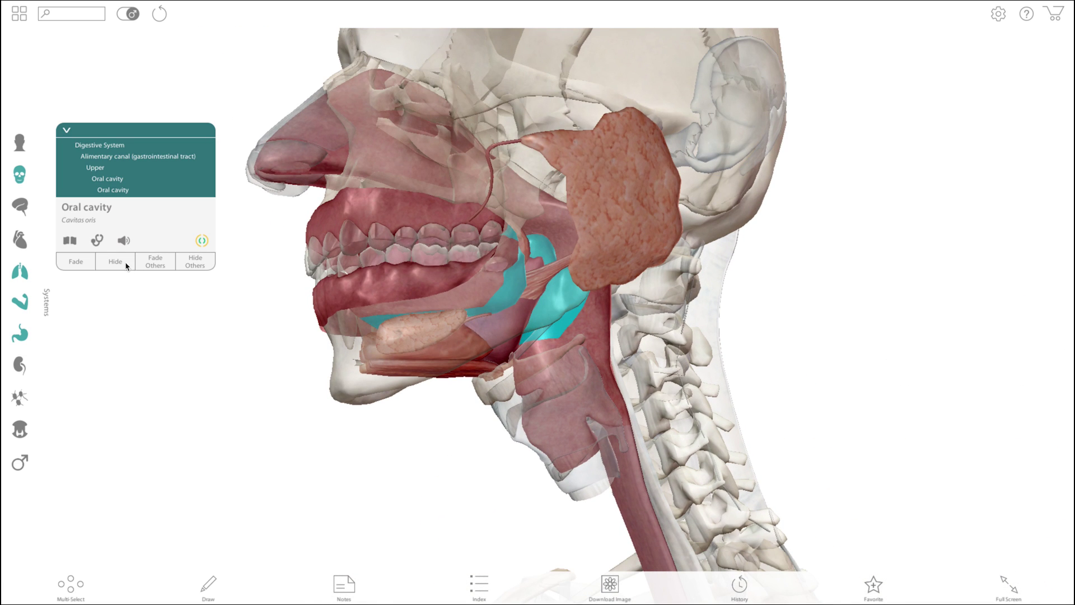
left_click(100, 179)
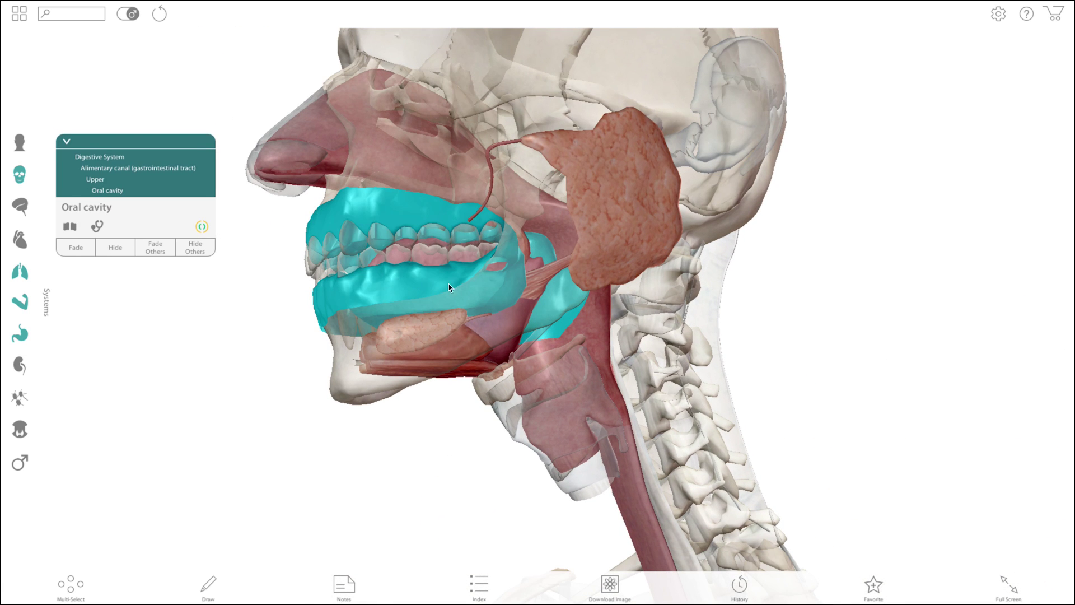
- Select the laryngopharynx, the whole Pharynx, then the esophagus, viewing it sideways
left_click(613, 375)
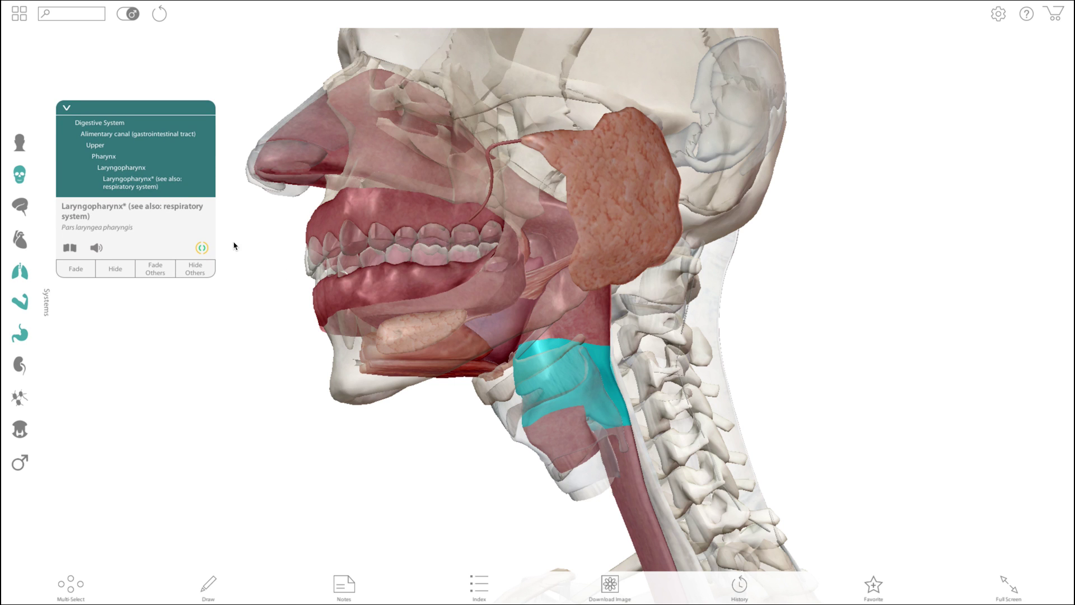
left_click(102, 156)
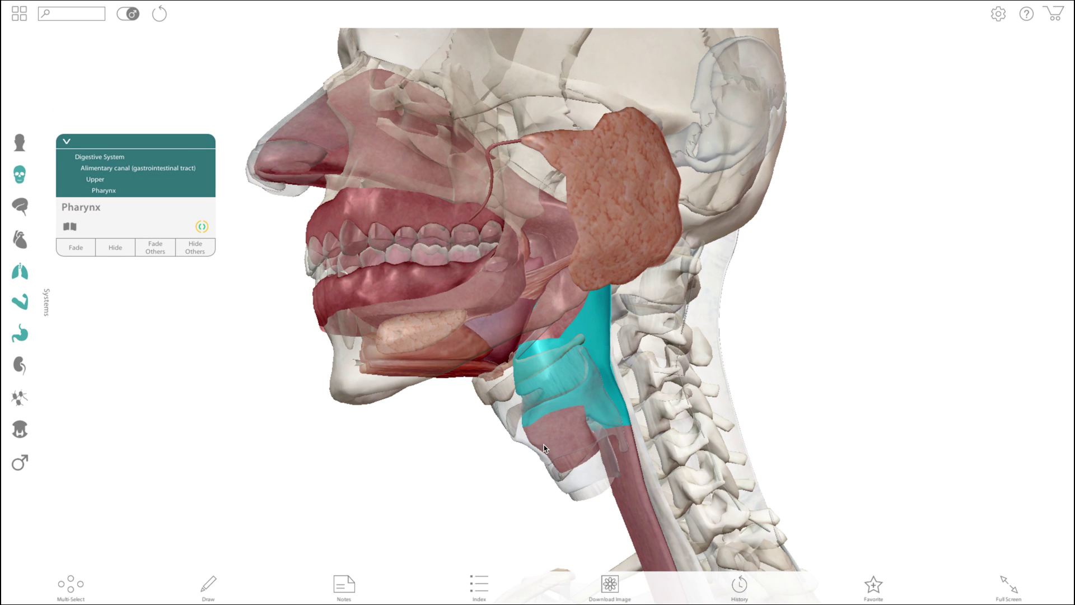
left_click(633, 516)
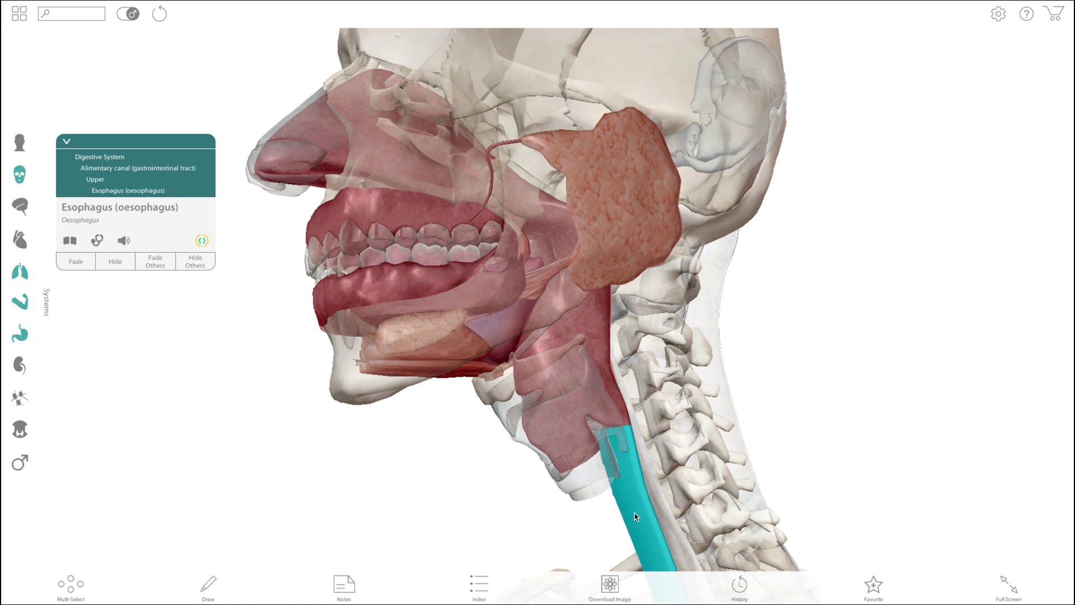
scroll(634, 513, "down", 10)
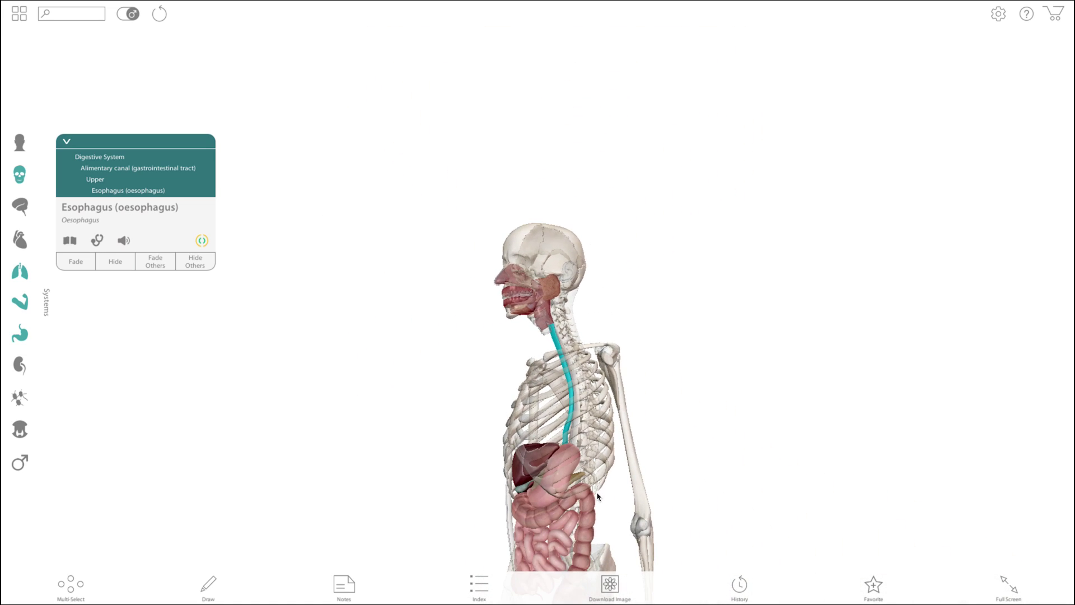
scroll(598, 491, "up", 10)
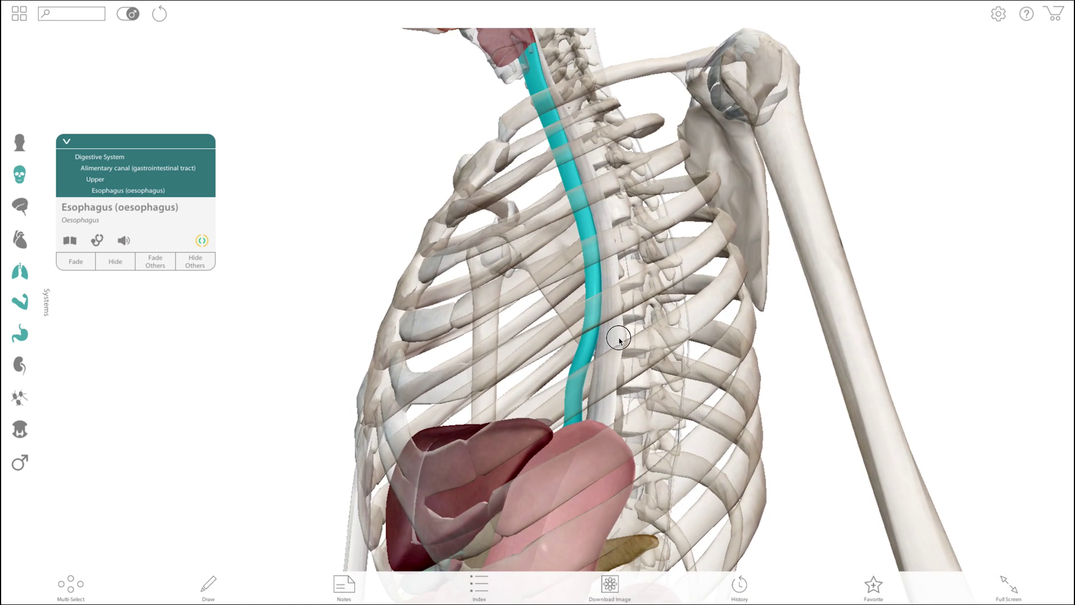
left_click_drag(619, 340, 490, 521)
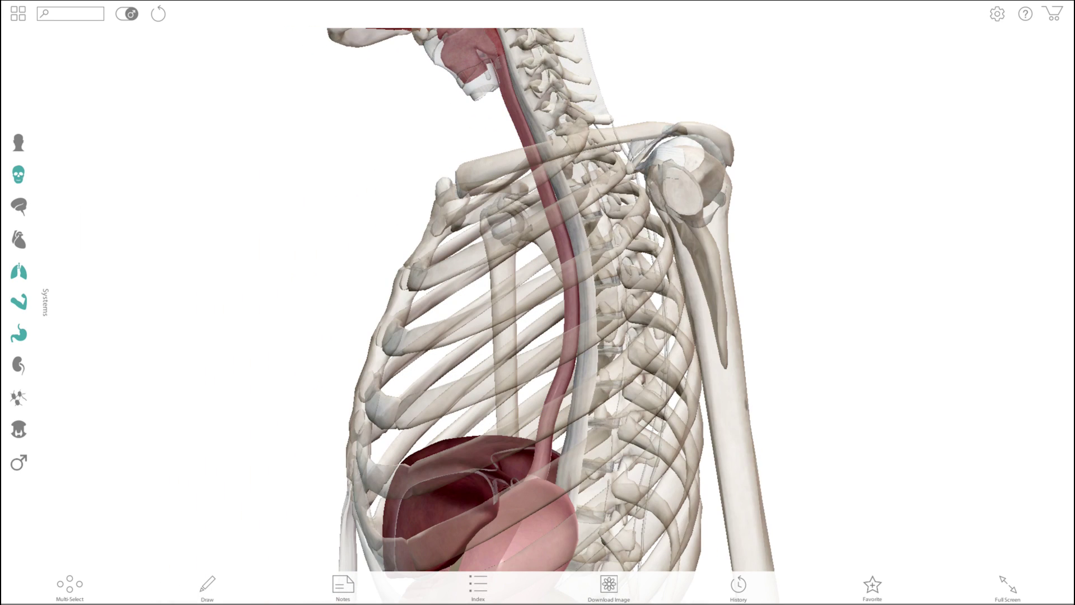
- Select the T11 vertebra and the esophagus, then bring the chest into a zoomed front view
left_click(585, 82)
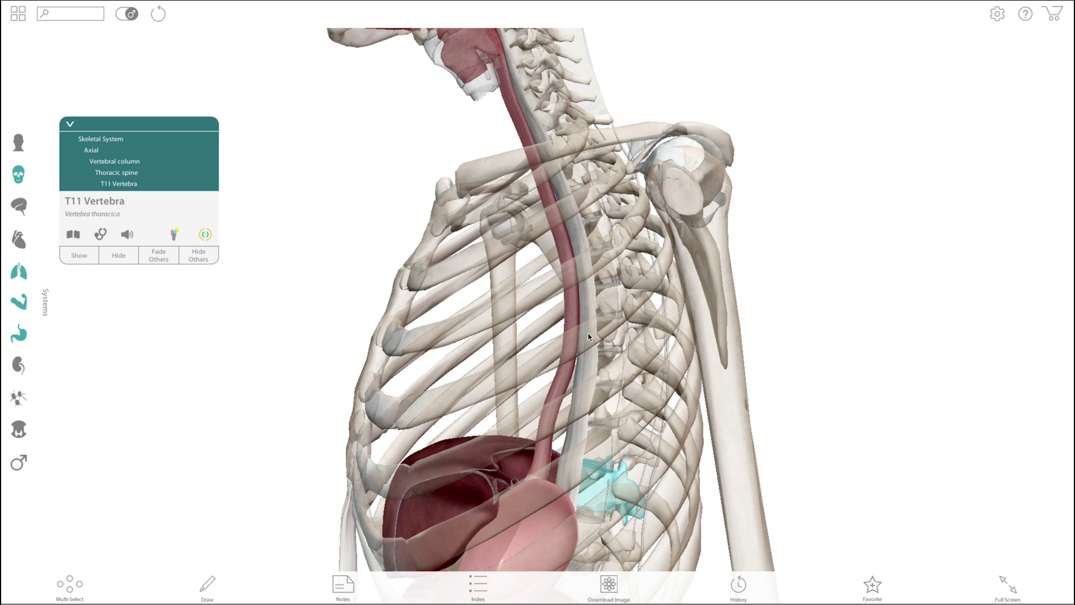
left_click(572, 315)
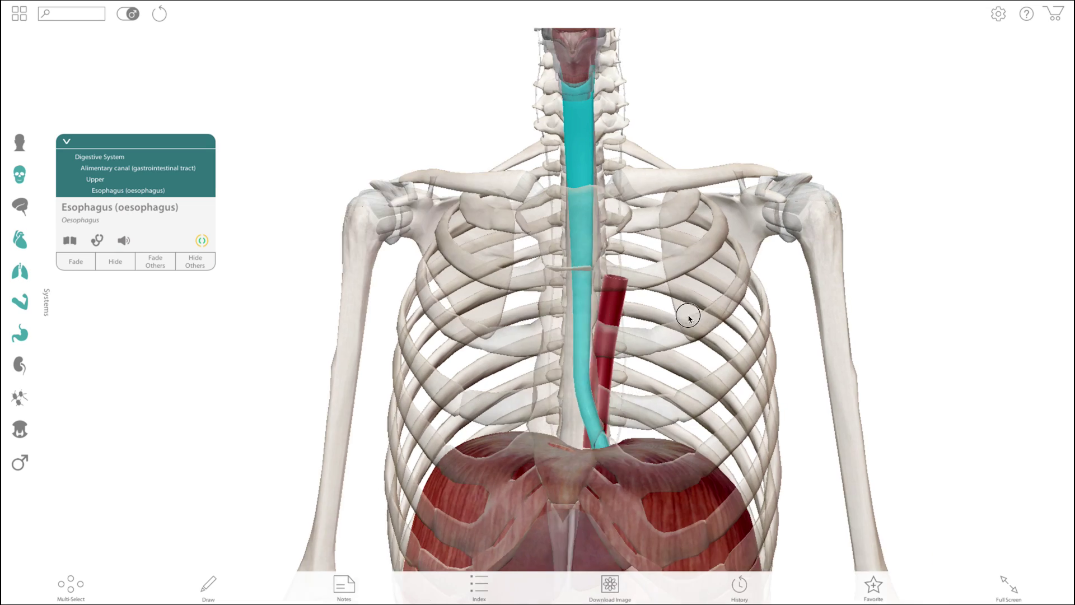
left_click_drag(688, 318, 596, 322)
scroll(542, 317, "up", 5)
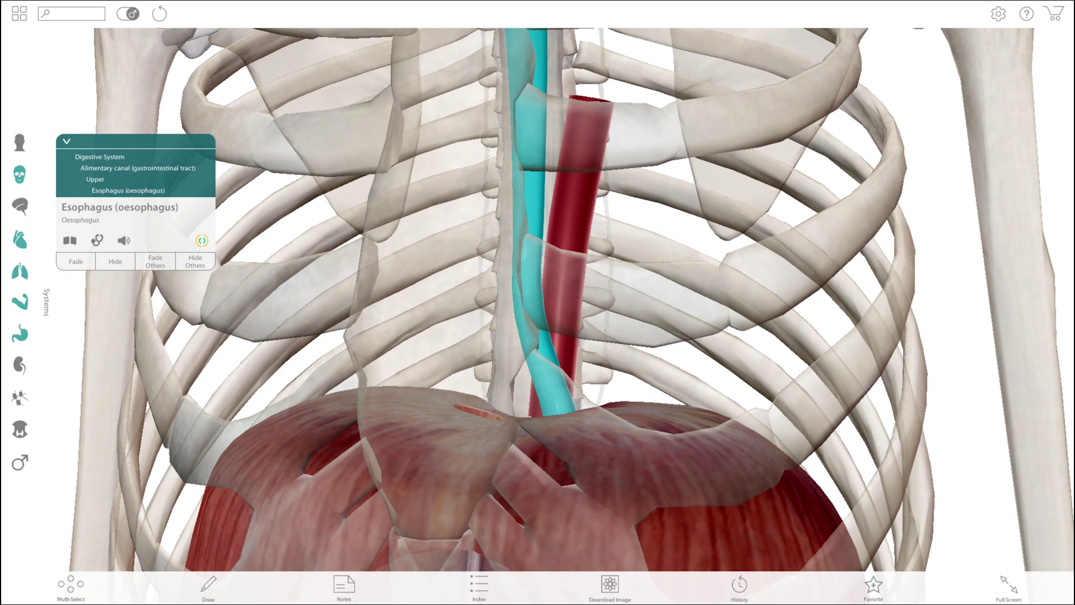
- Identify the descending aorta and the diaphragm, tilting the torso back upright
left_click(562, 220)
left_click(710, 524)
left_click_drag(710, 524, 657, 276)
scroll(711, 273, "down", 5)
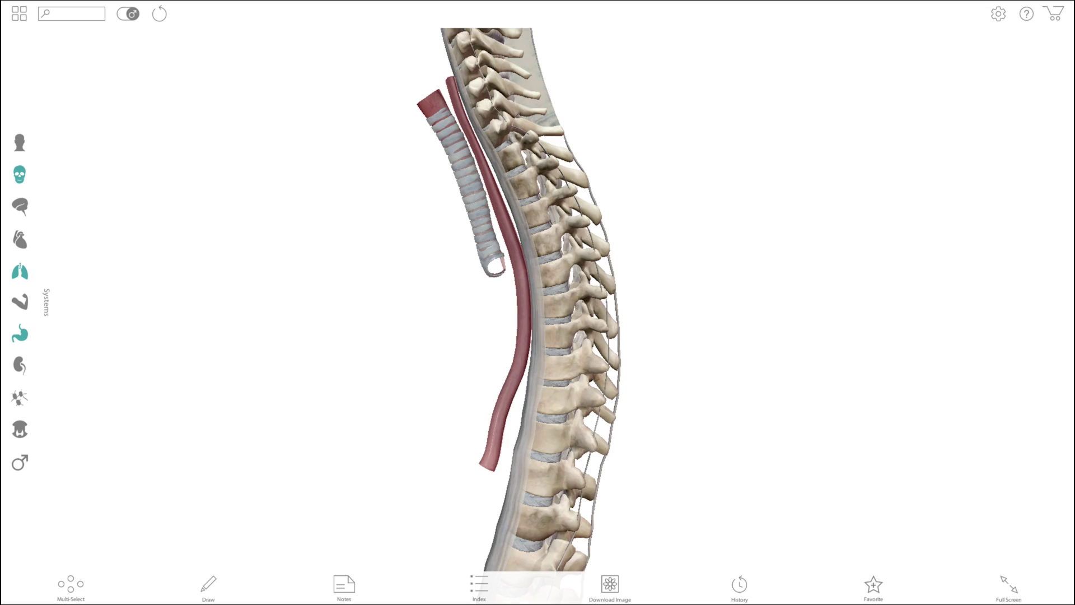
scroll(921, 261, "up", 3)
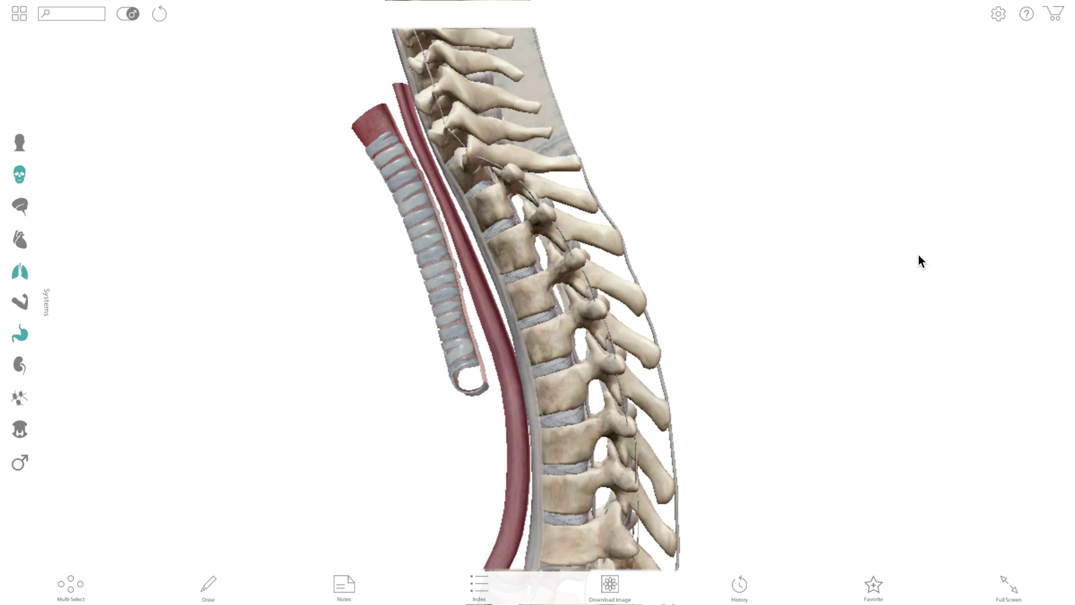
- Select the Cervical spine via C04 and the Thoracic spine via T05, then exit to the Views library
left_click(449, 63)
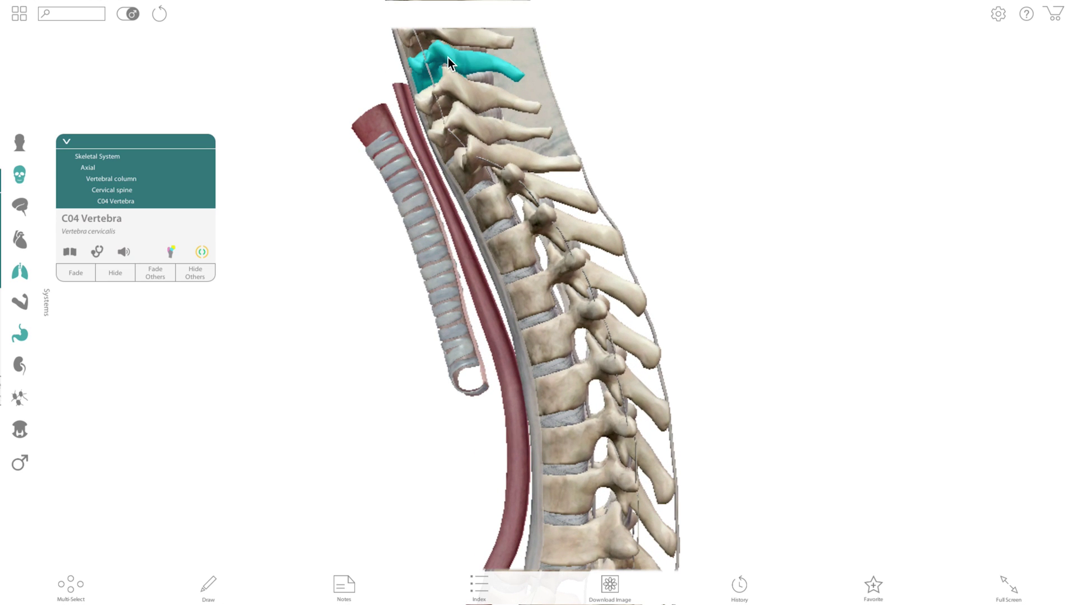
left_click(115, 190)
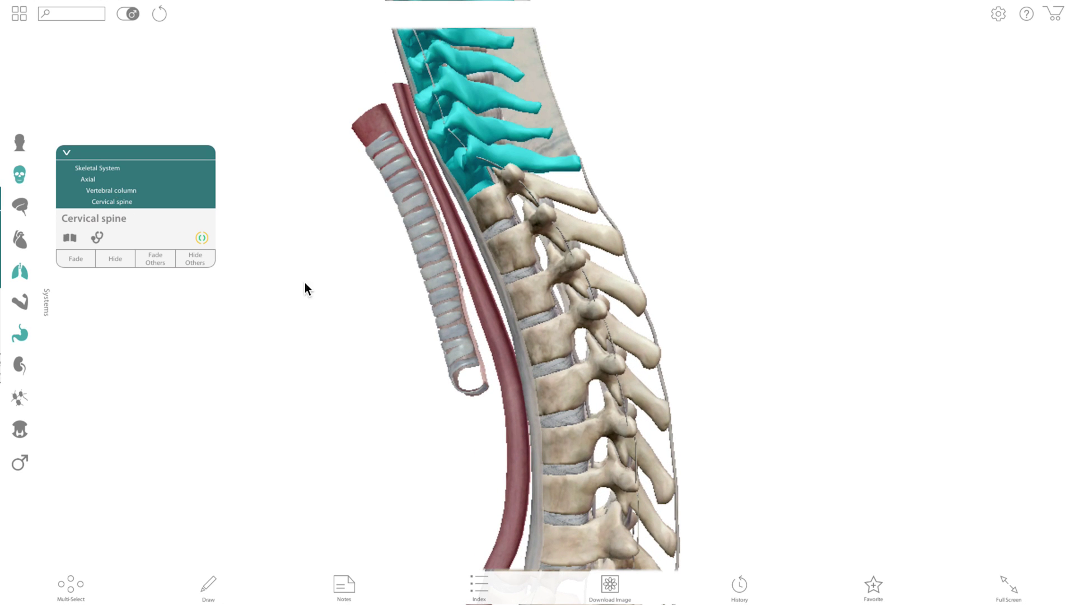
left_click(610, 274)
left_click(129, 190)
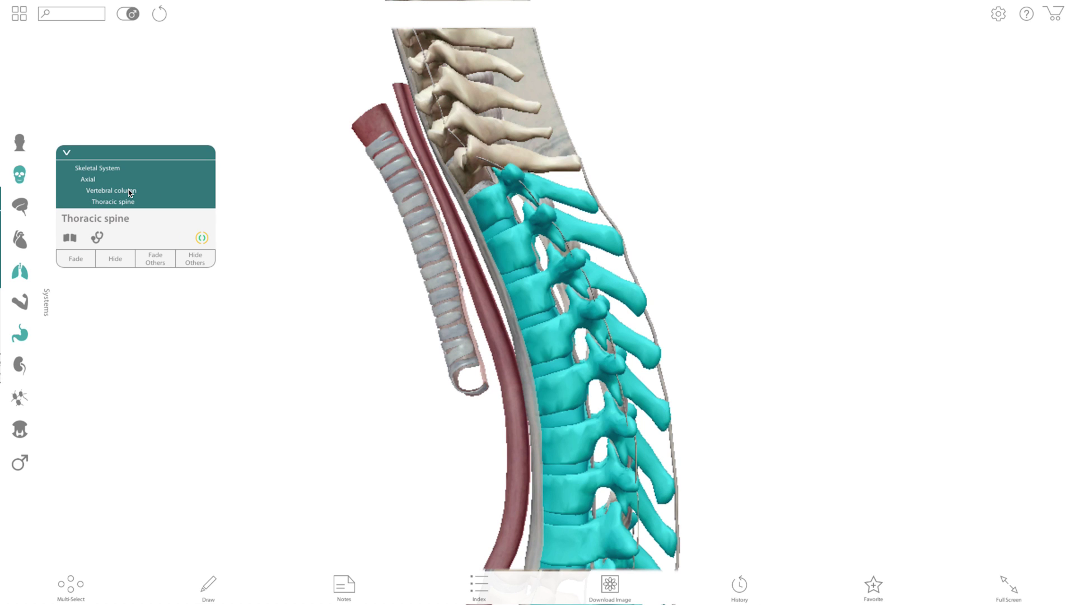
left_click(128, 190)
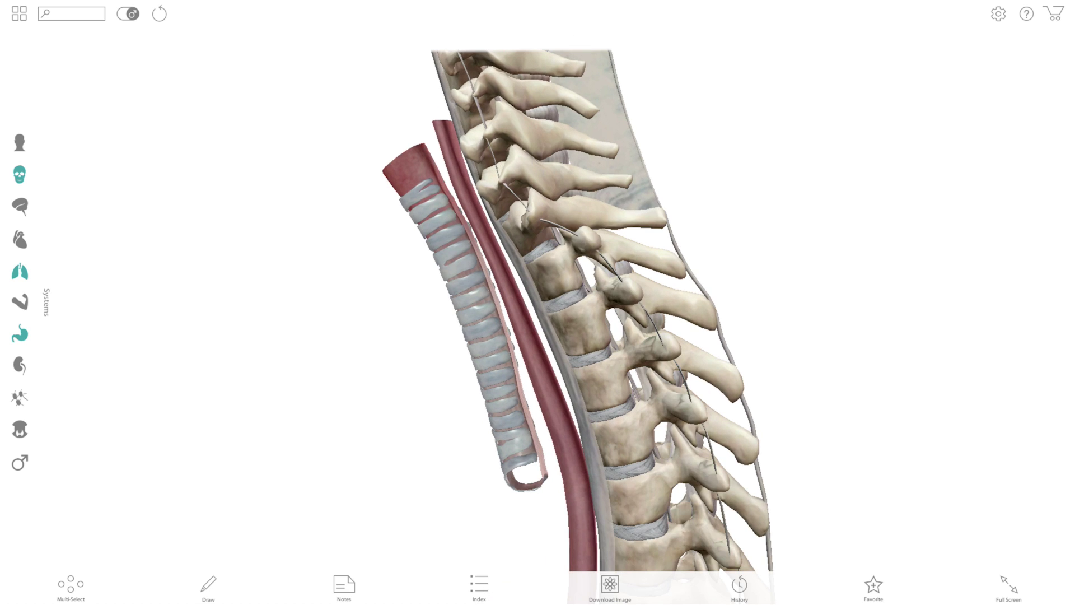
left_click_drag(425, 218, 419, 161)
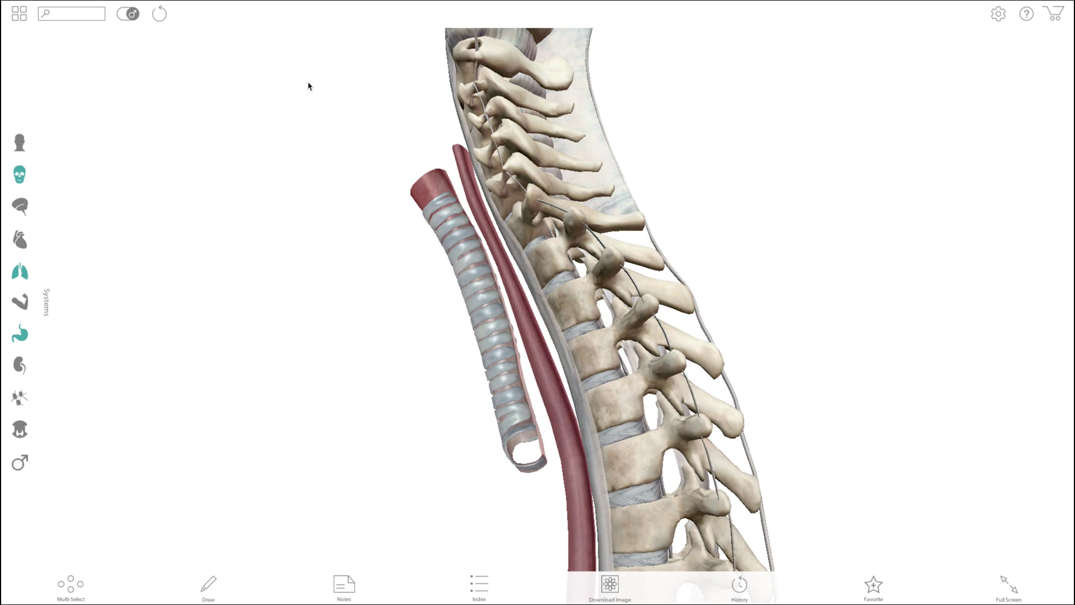
left_click(19, 14)
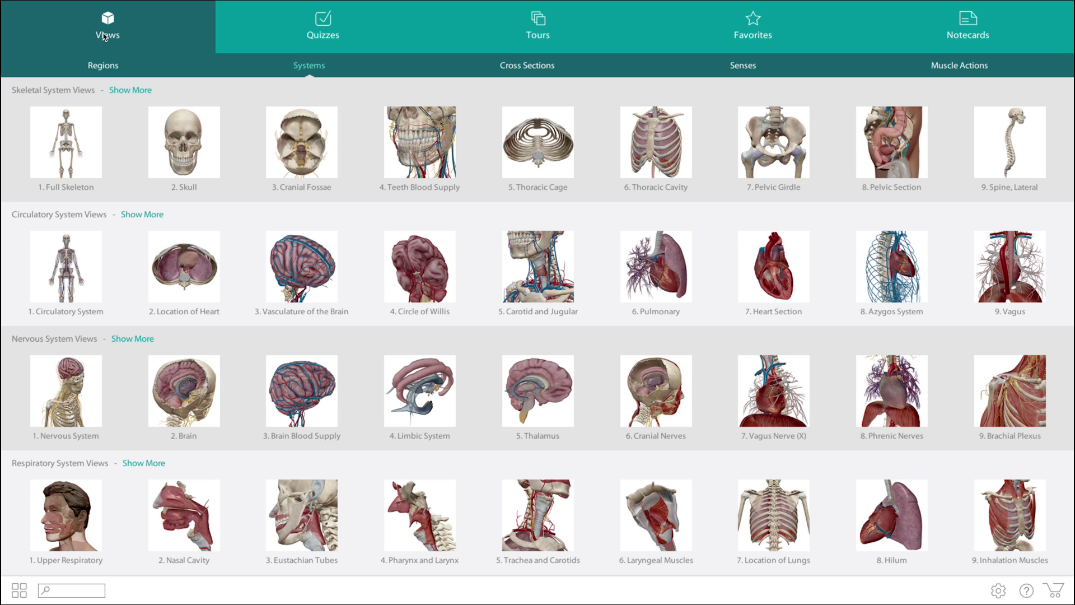
- Open the Thorax (T02-T03) axial section from the Cross Sections tab
left_click(526, 65)
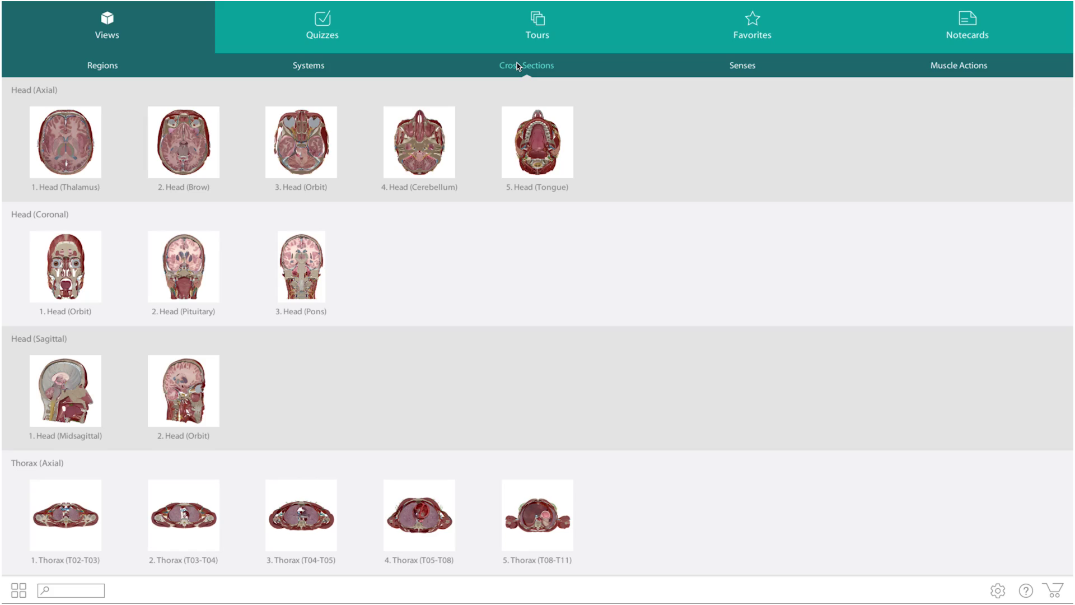
left_click(71, 500)
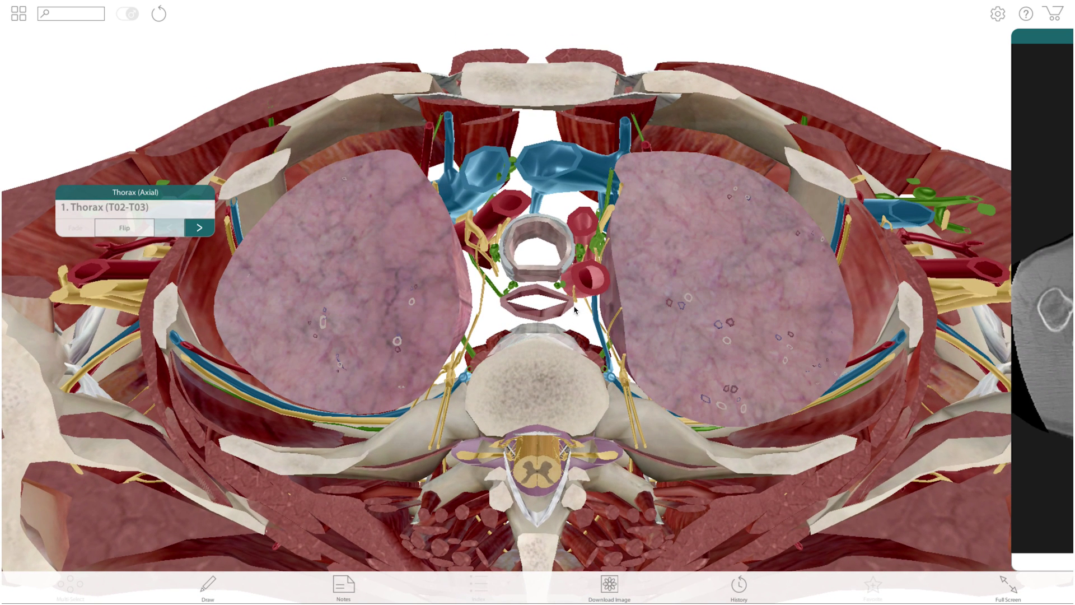
- Identify the trachea and the vertebra behind it, orbiting the thorax section to both sides
left_click(548, 275)
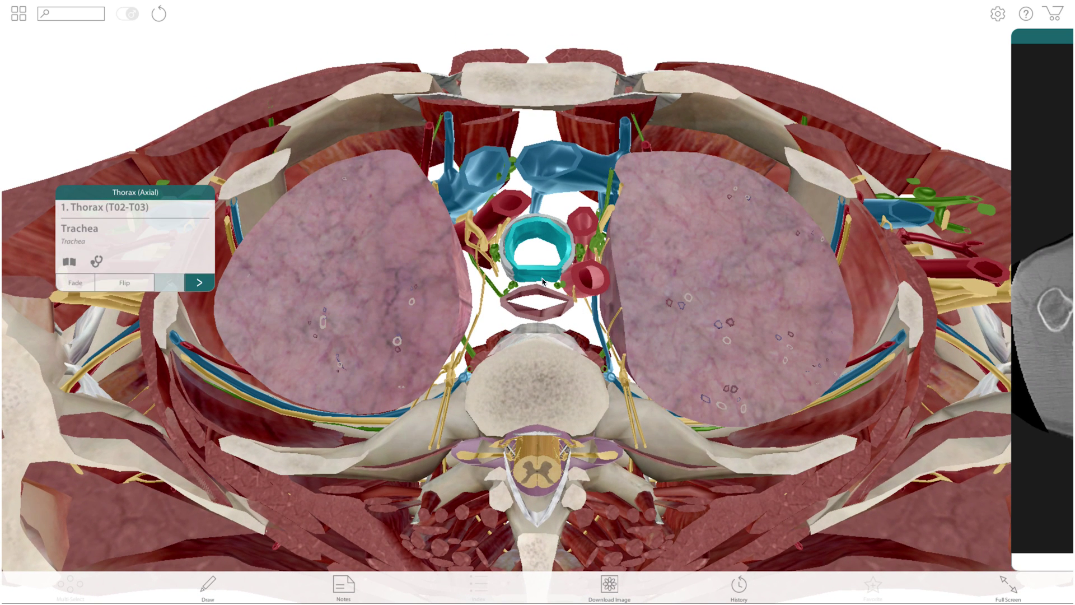
left_click(541, 387)
left_click_drag(541, 387, 630, 398)
left_click(502, 263)
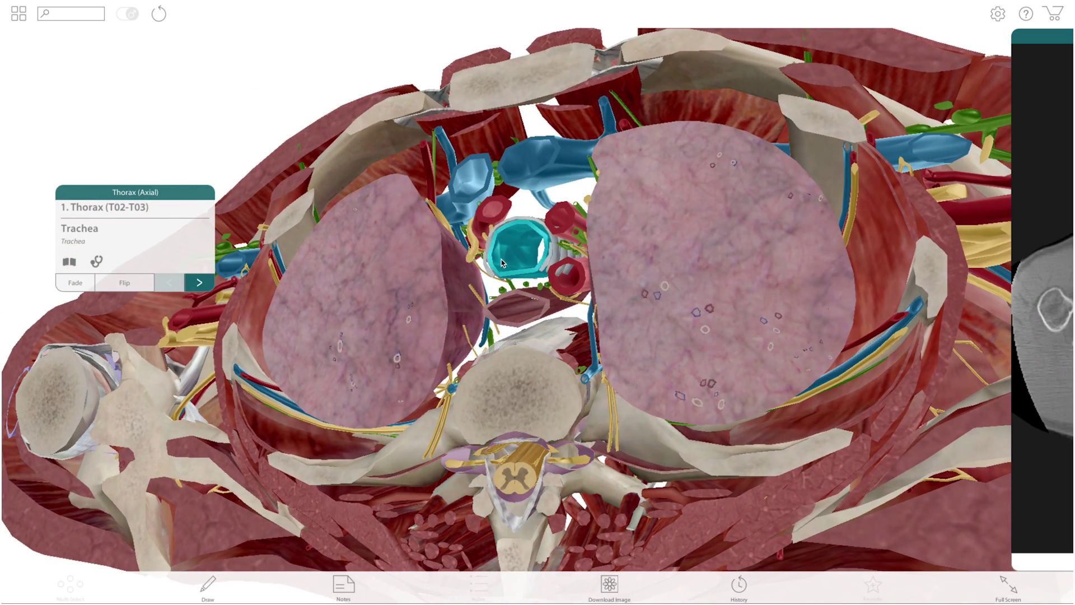
left_click_drag(669, 350, 792, 334)
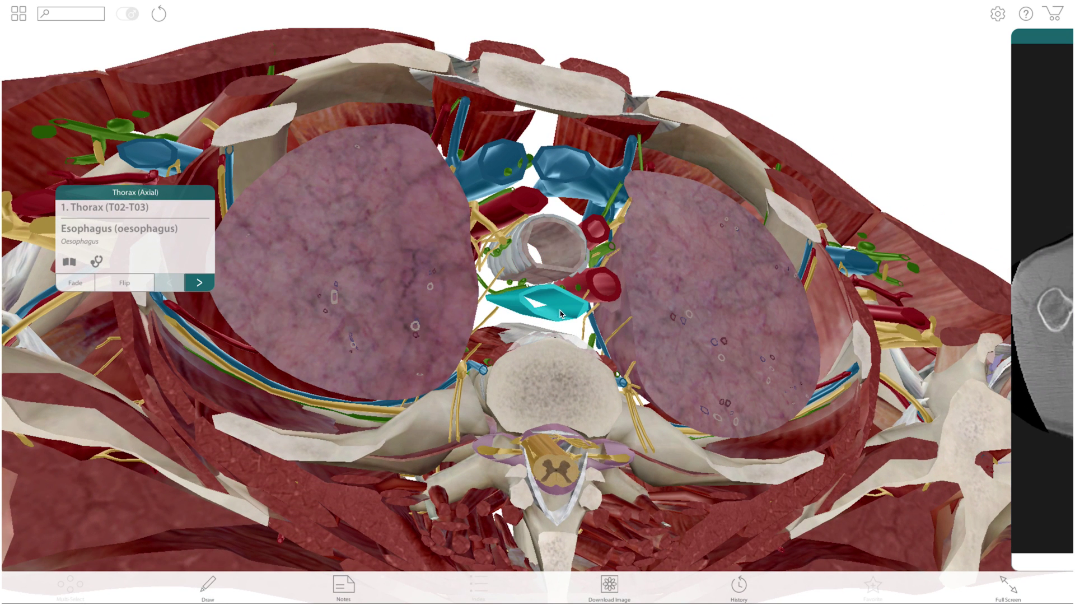
- Open the digestive system 3D view from the Systems views library
left_click(20, 15)
left_click(316, 61)
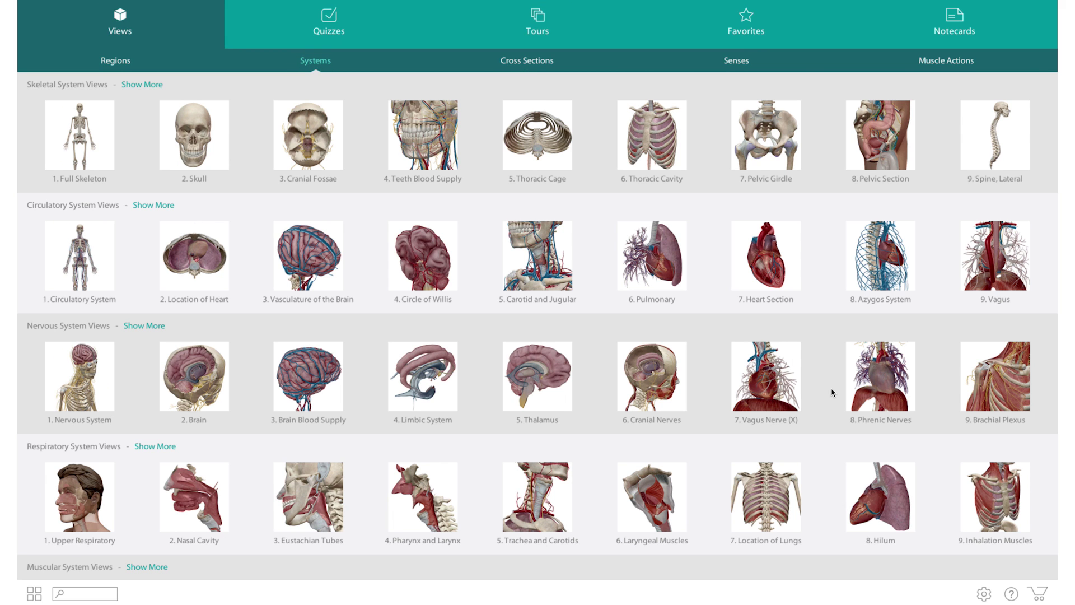
scroll(831, 389, "down", 8)
left_click(890, 302)
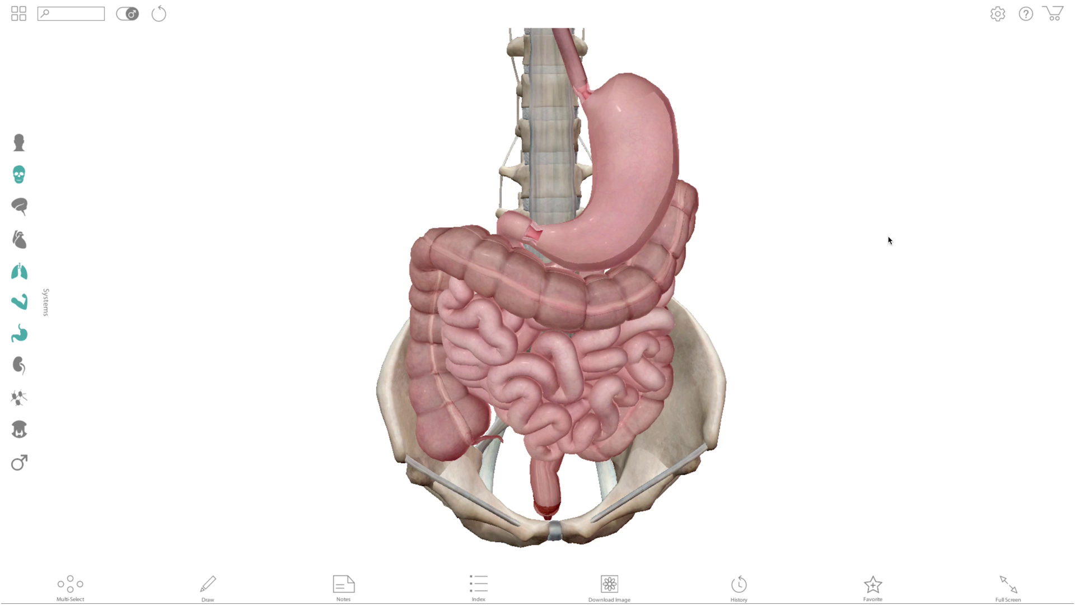
scroll(889, 240, "up", 10)
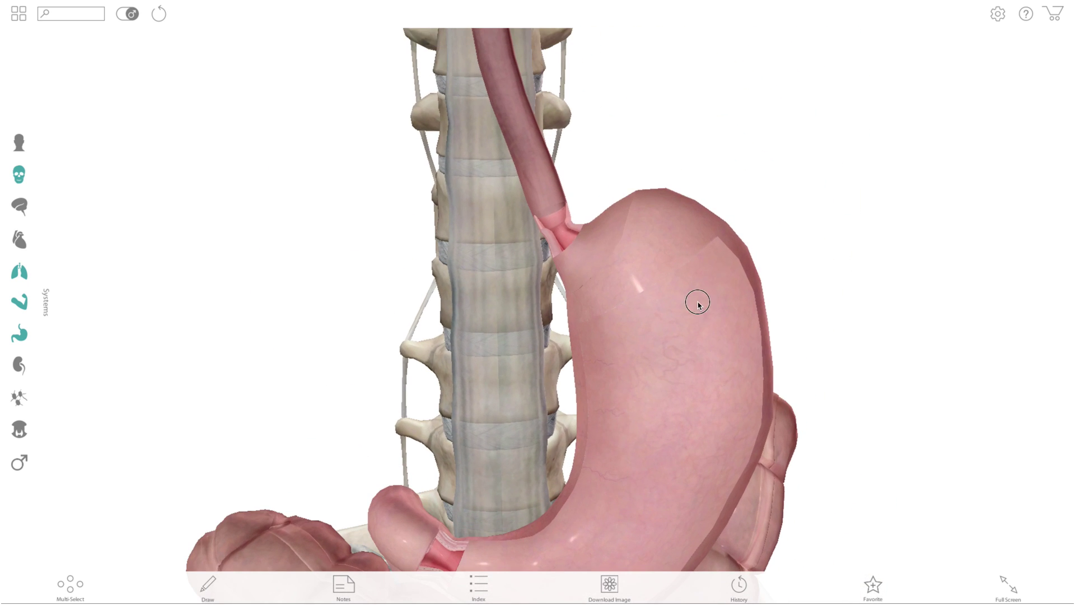
- Select the cardiac cap, then the whole Stomach from its hierarchy, and view it side and front
left_click(599, 248)
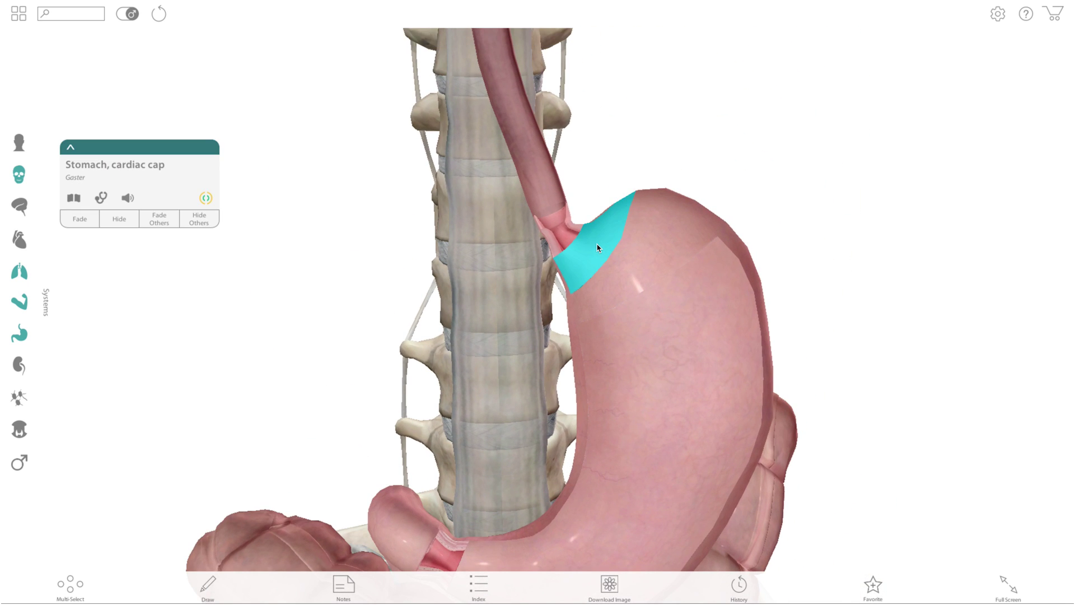
left_click(117, 152)
left_click(97, 123)
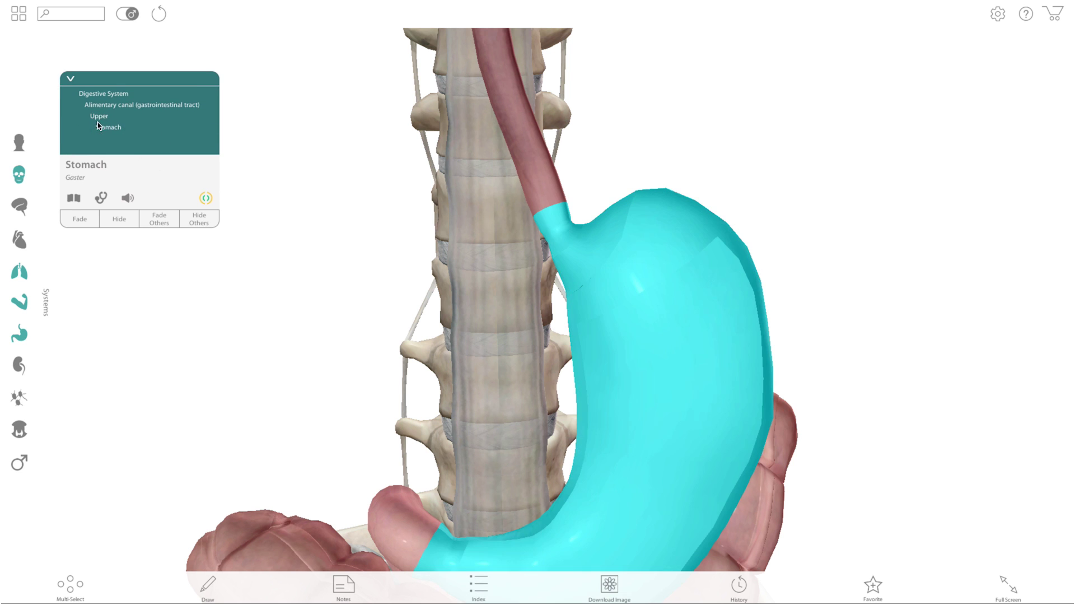
scroll(465, 308, "down", 5)
left_click_drag(607, 367, 689, 362)
scroll(682, 391, "up", 5)
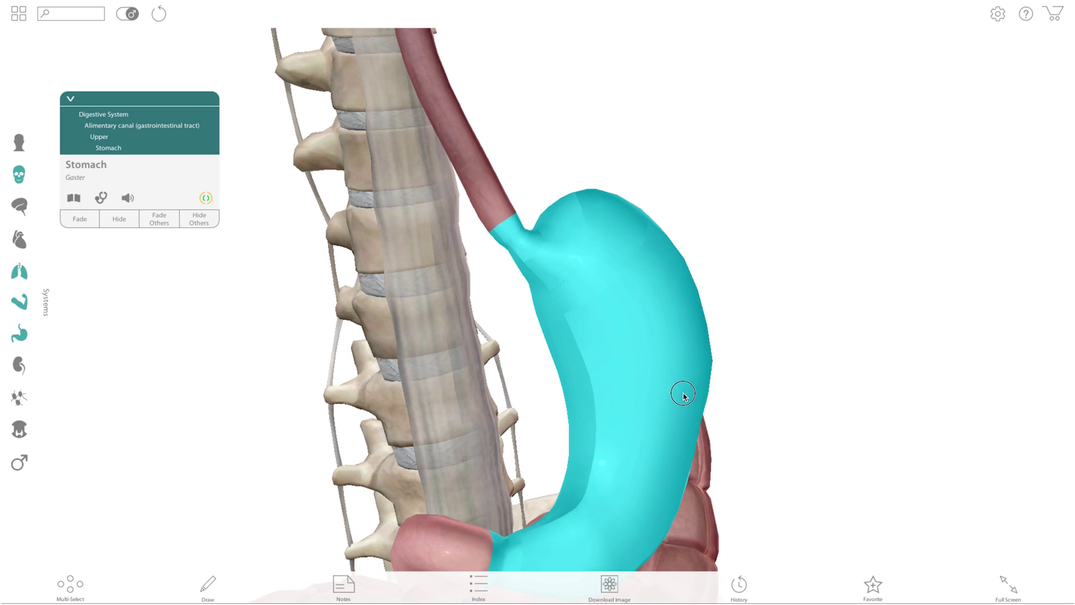
left_click_drag(609, 353, 437, 327)
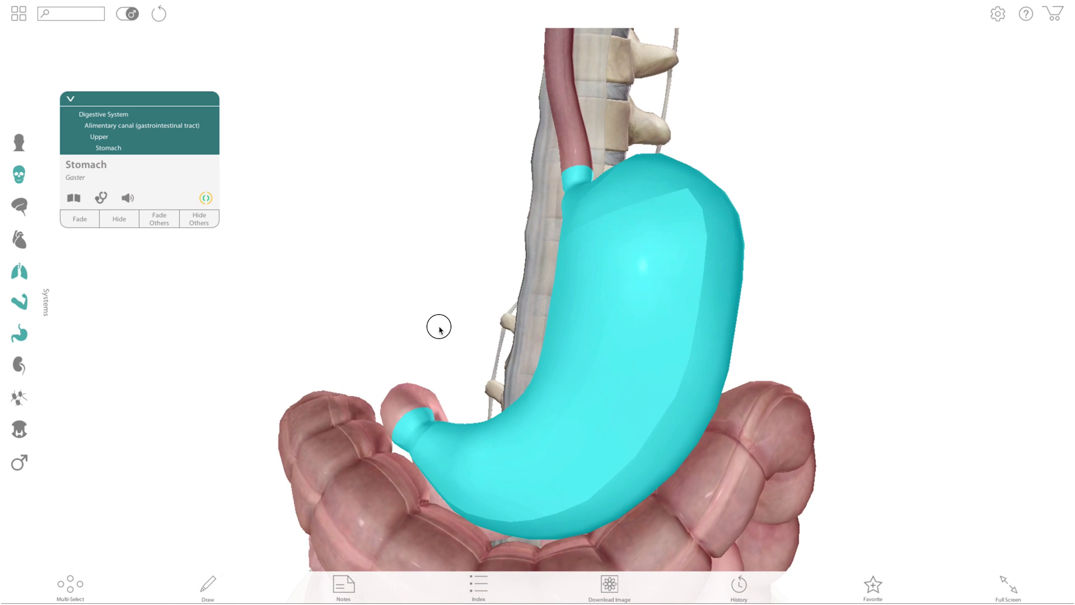
left_click(447, 321)
- Hide the fundic and pyloric cap layer and identify the longitudinal, circular and oblique muscle layers
left_click(643, 355)
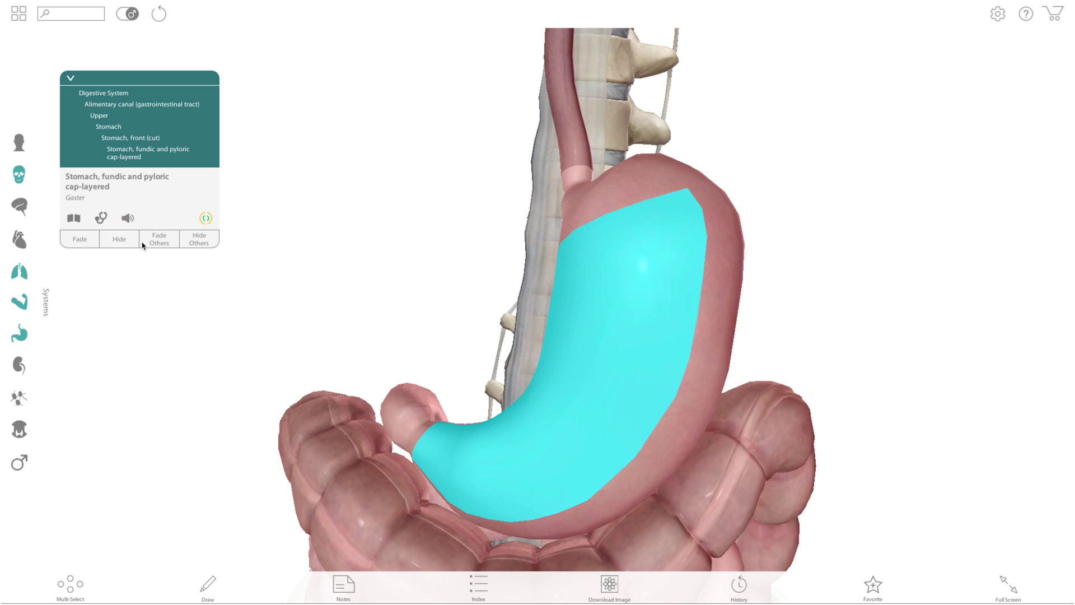
left_click(119, 239)
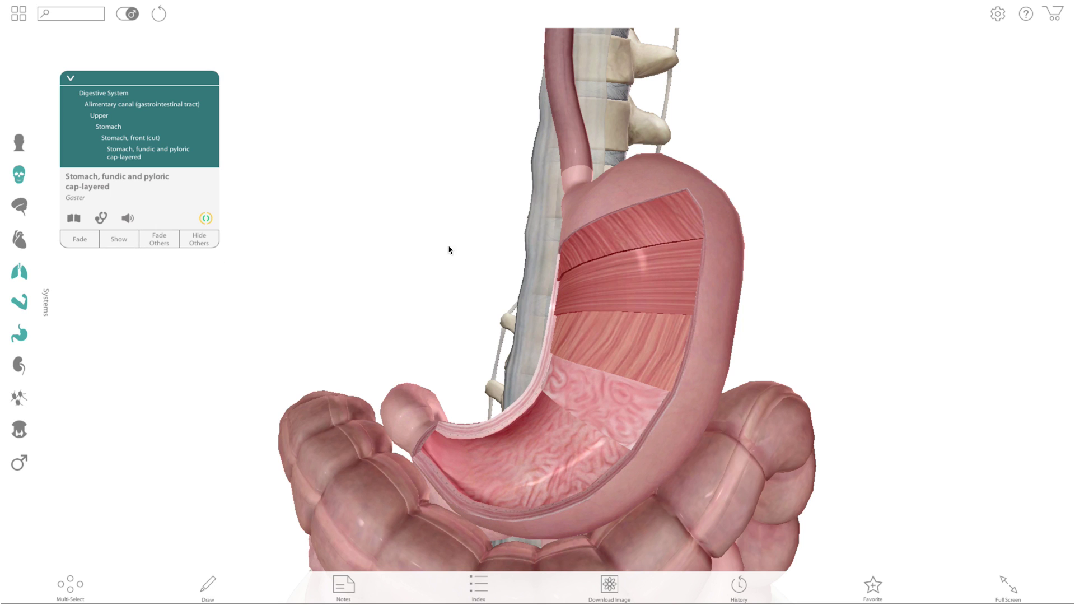
left_click(611, 249)
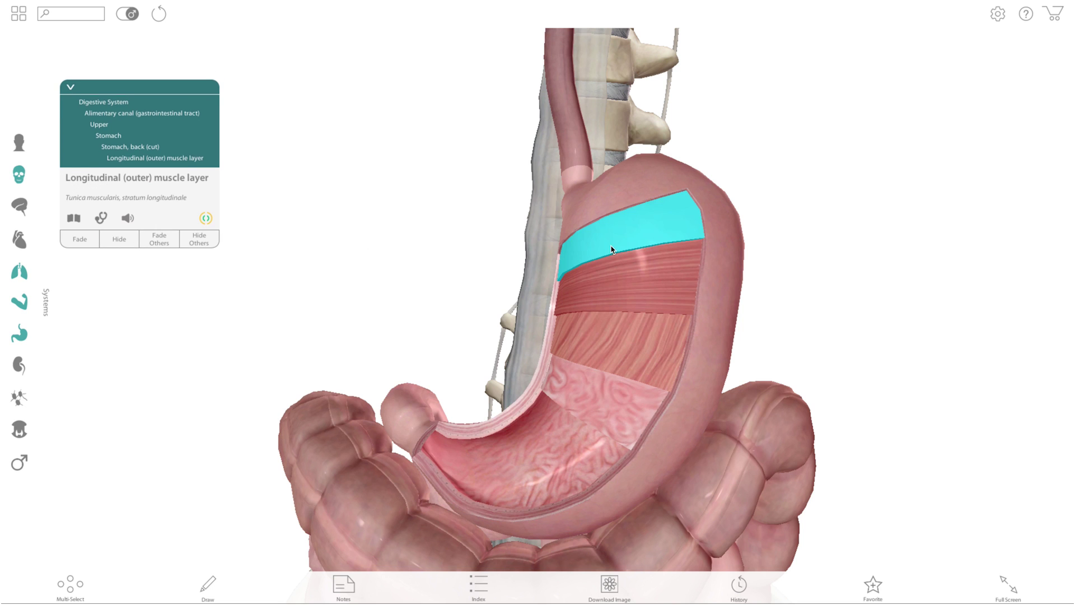
left_click(615, 283)
left_click(613, 343)
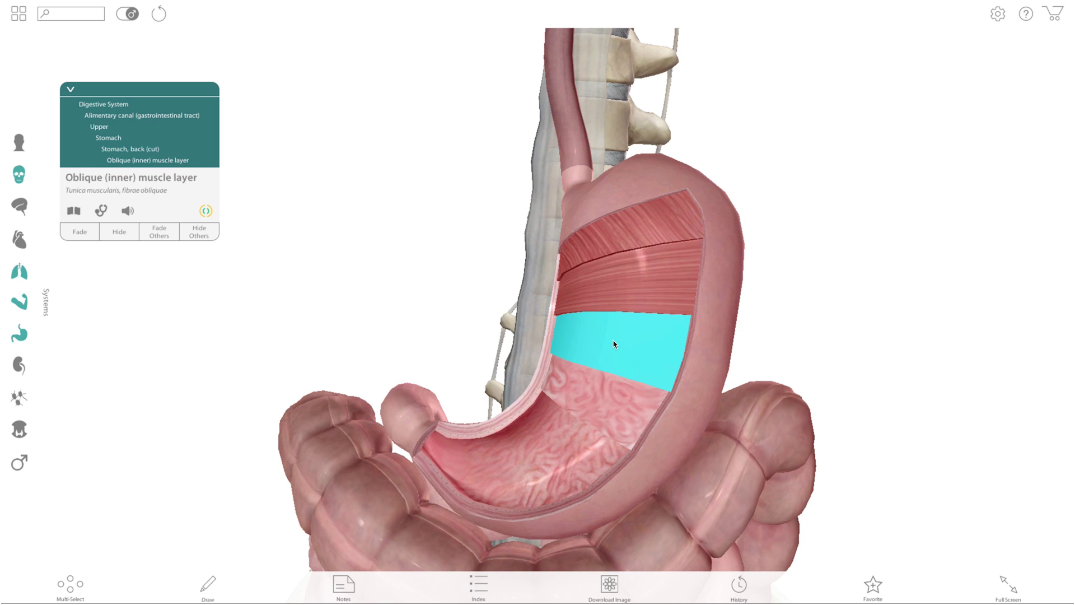
- Identify the stomach's mucosa from below, then zoom out to a frontal view with the pelvis
left_click_drag(640, 408, 765, 266)
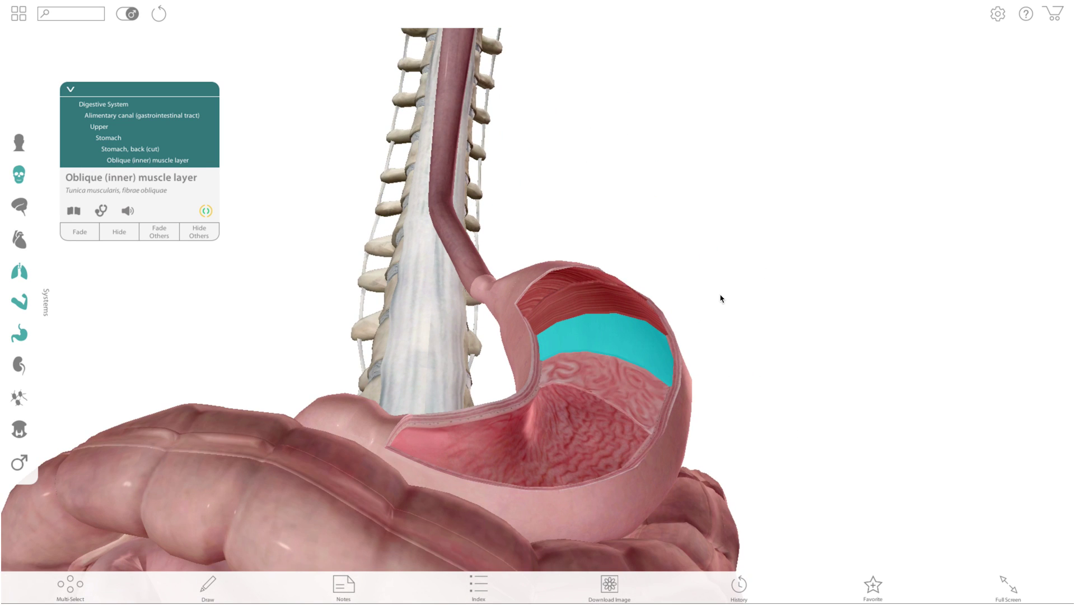
left_click(627, 390)
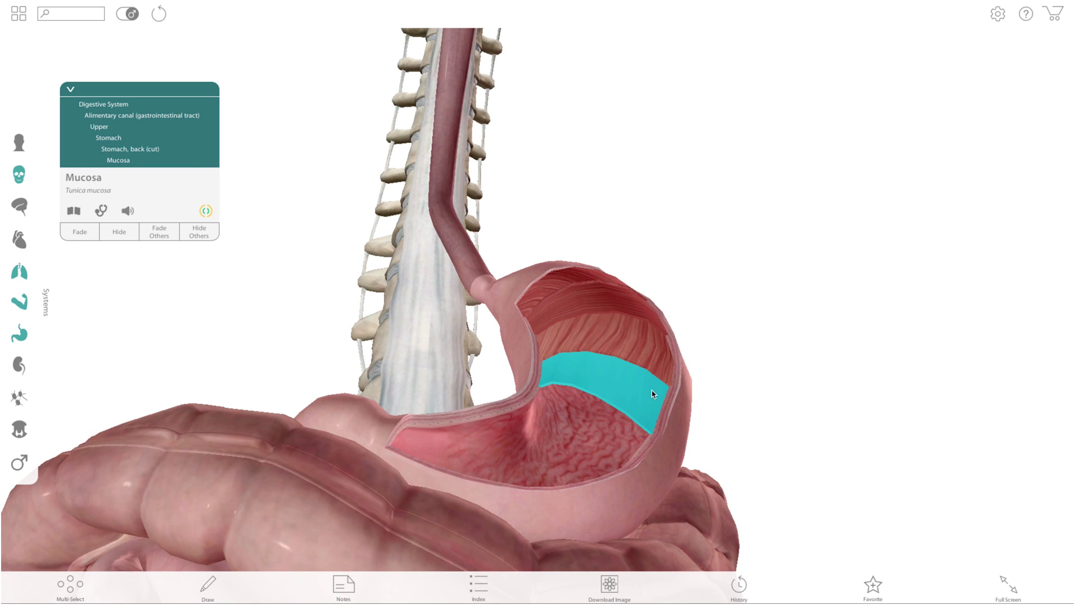
scroll(808, 432, "down", 5)
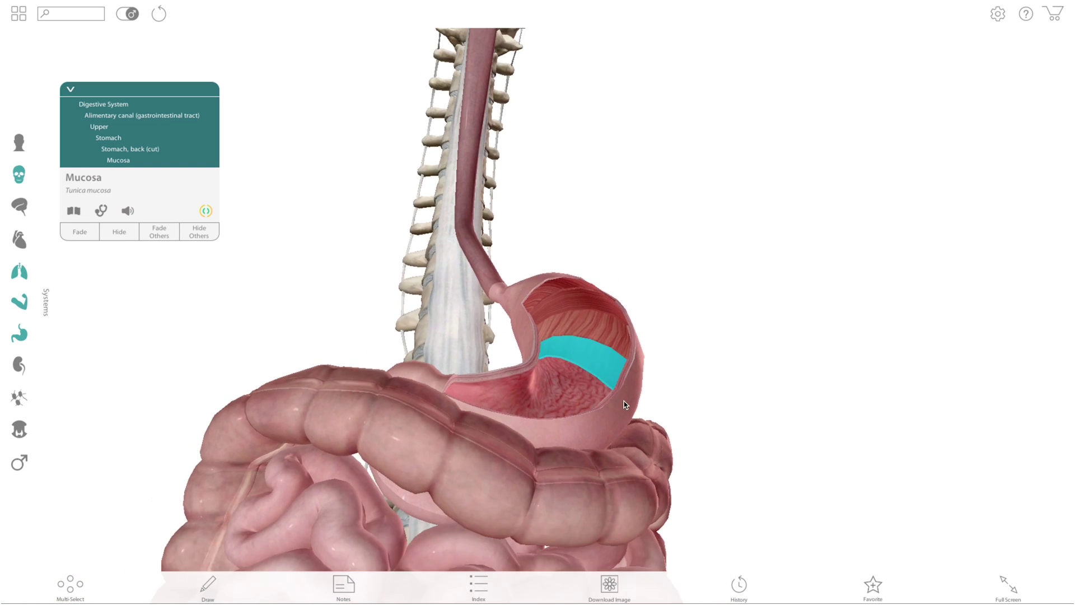
scroll(559, 417, "down", 3)
left_click_drag(559, 418, 542, 377)
scroll(592, 290, "up", 5)
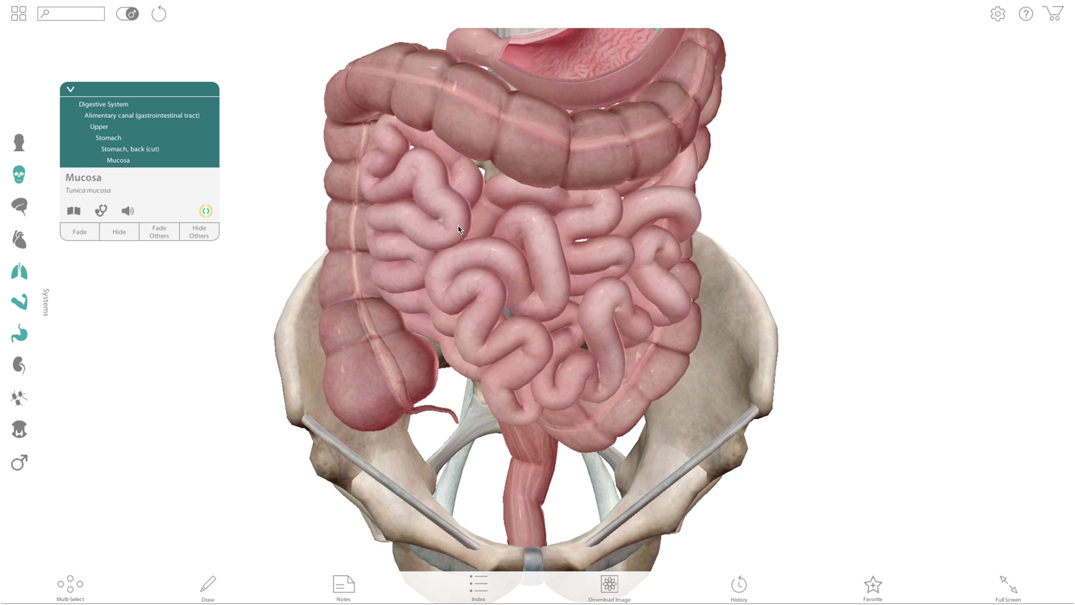
- Identify the ileum and jejunum, then hide the transverse colon to uncover the duodenum
left_click(458, 226)
left_click(604, 311)
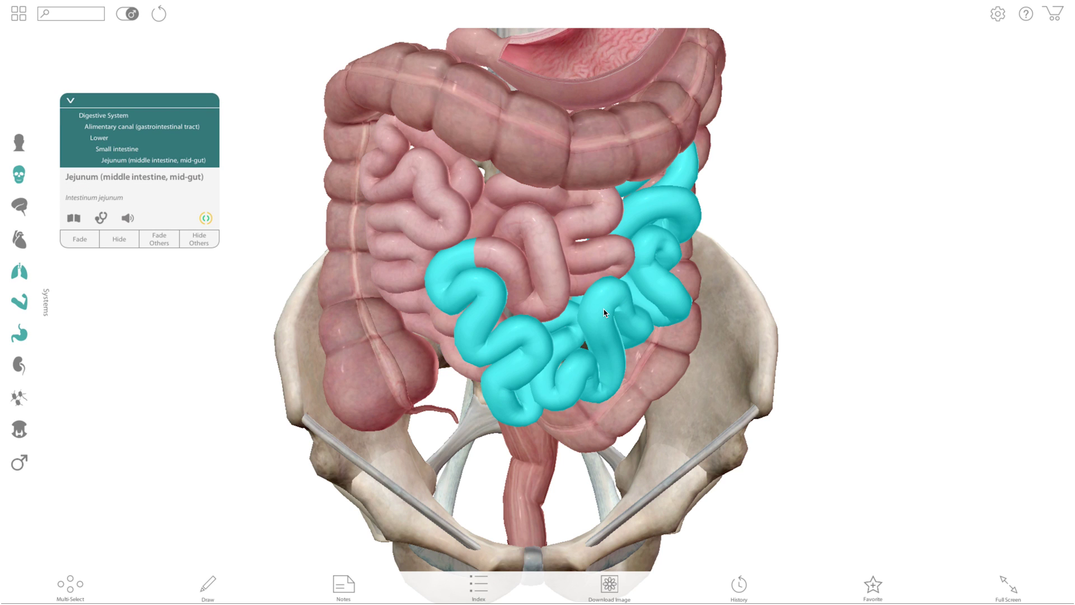
left_click(524, 166)
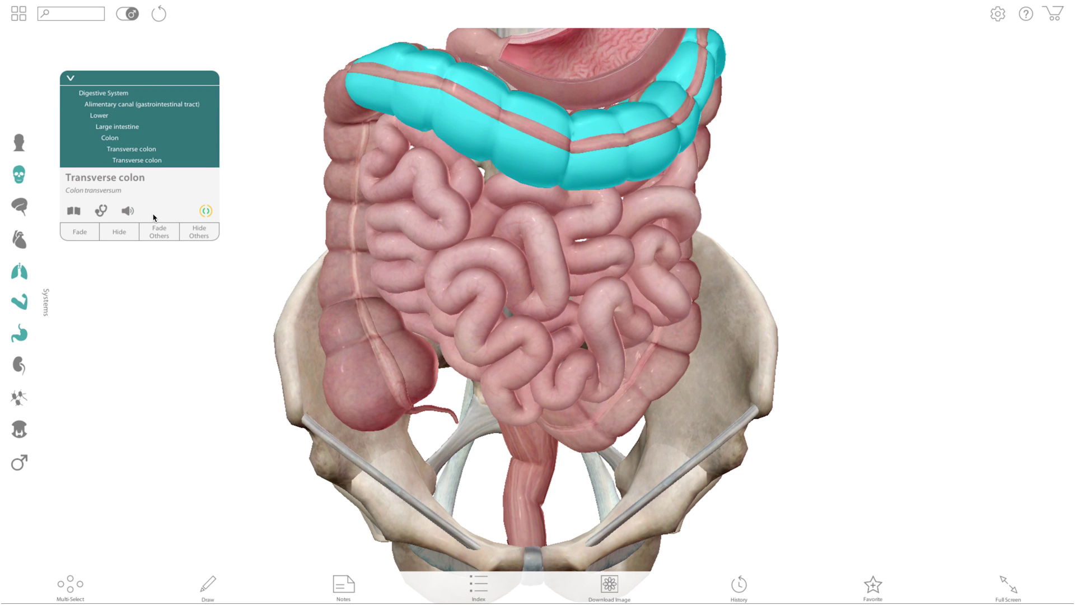
left_click(115, 234)
- Rotate toward the stomach and select the sectioned duodenum
scroll(522, 188, "up", 5)
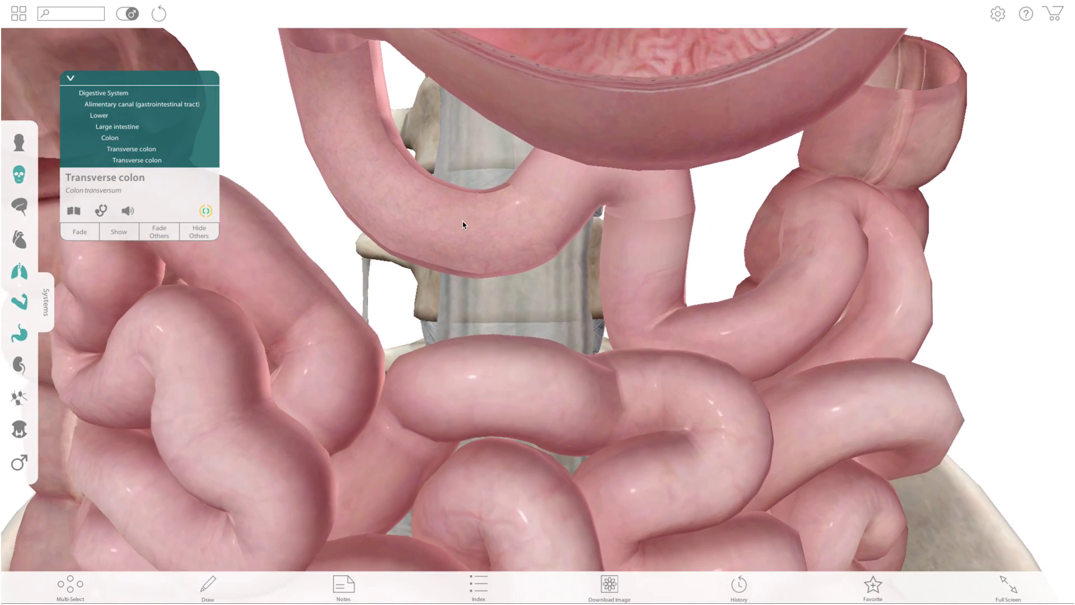
left_click_drag(463, 225, 543, 311)
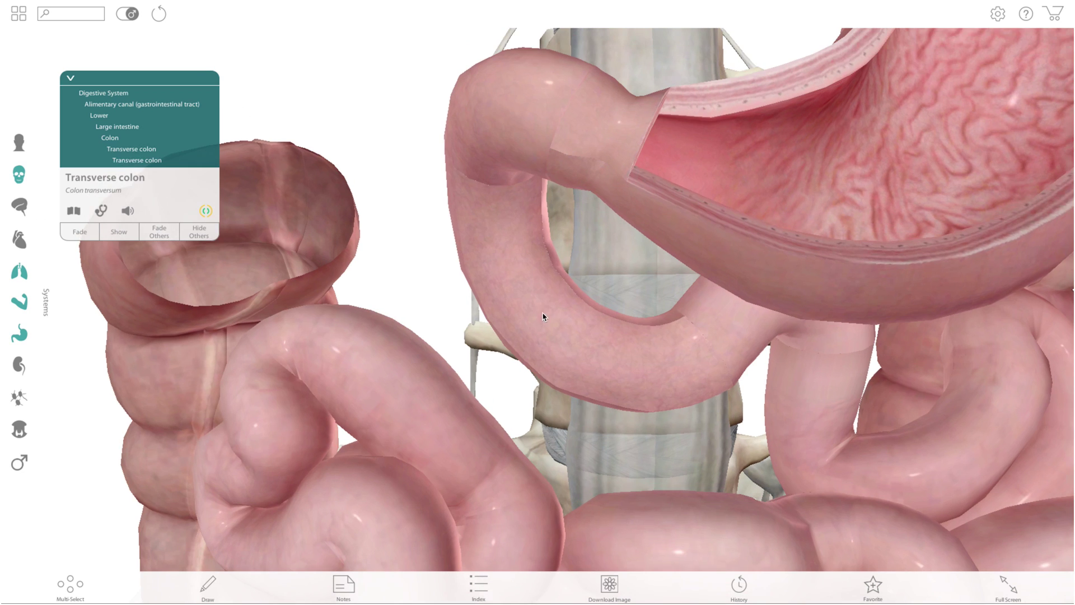
left_click(555, 321)
left_click(410, 177)
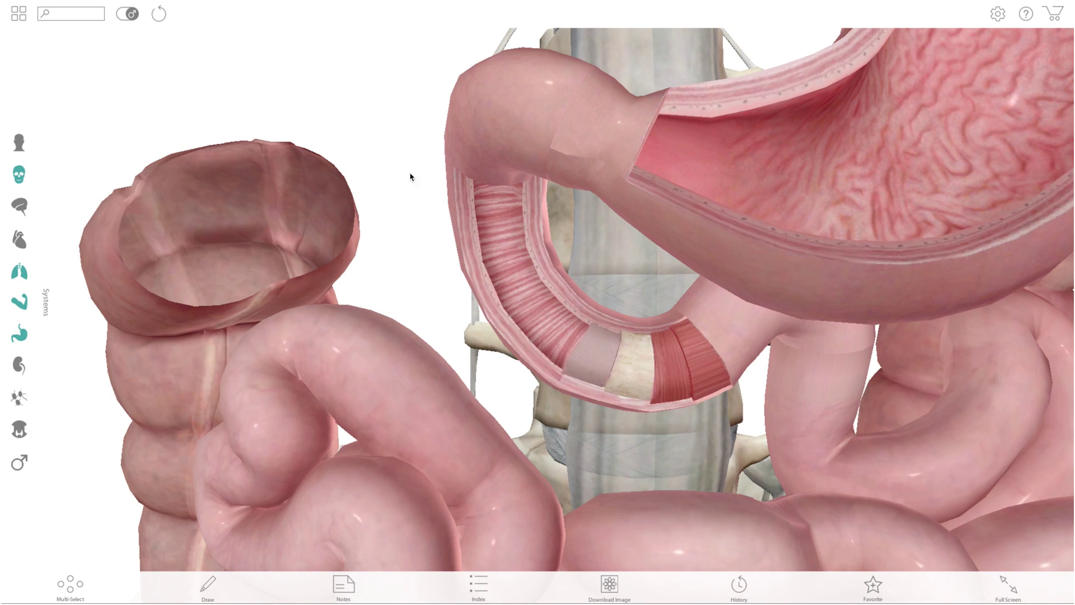
- Reframe the model to show the duodenum's wall layers and the whole pelvis
left_click_drag(648, 377, 614, 332)
scroll(614, 332, "up", 5)
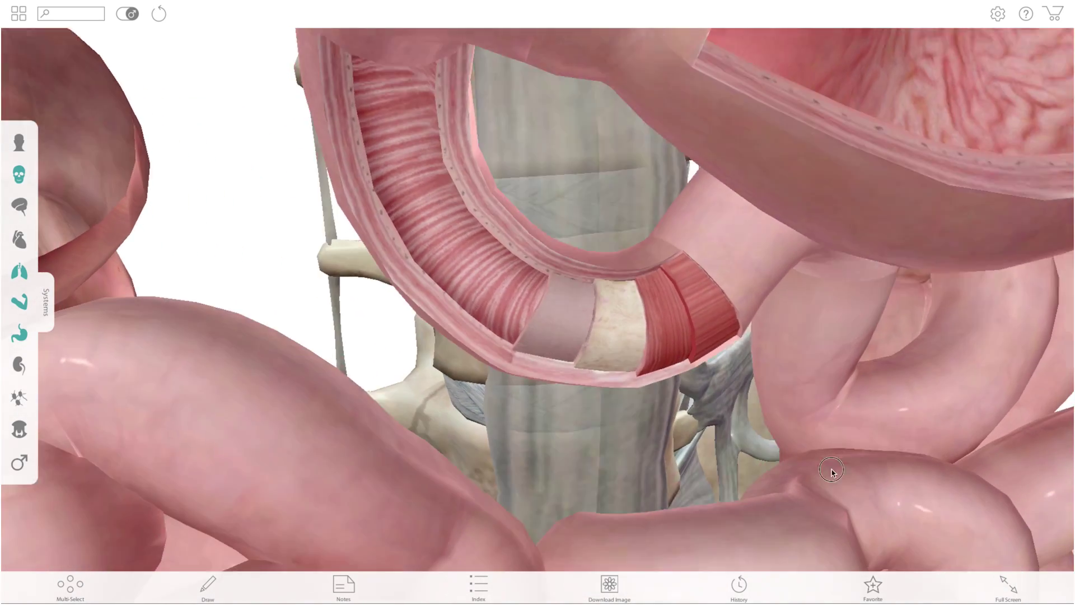
left_click_drag(832, 472, 829, 485)
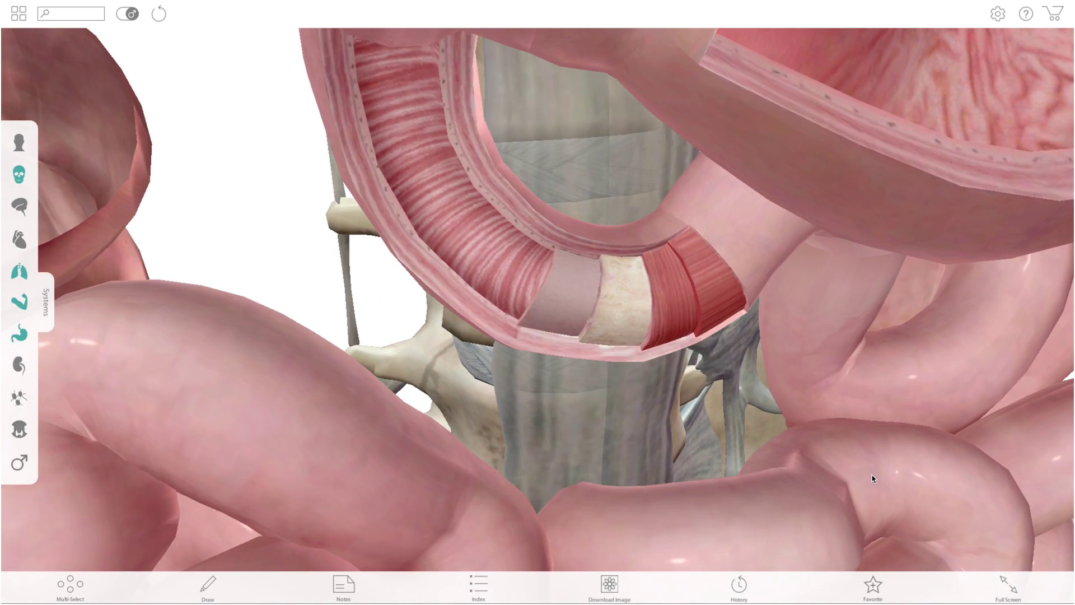
scroll(873, 479, "down", 10)
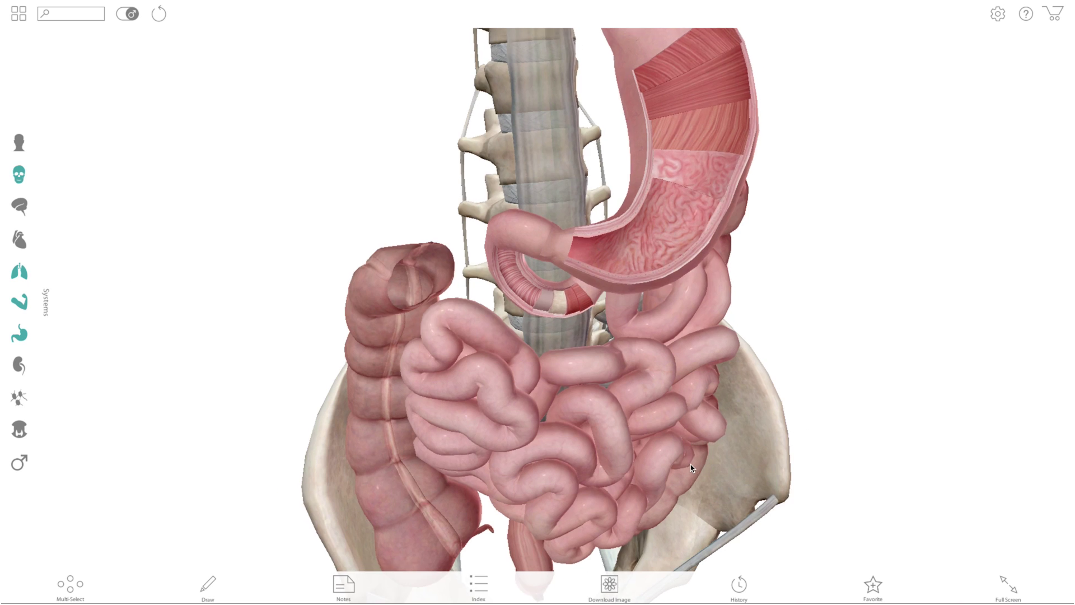
left_click_drag(691, 468, 571, 283)
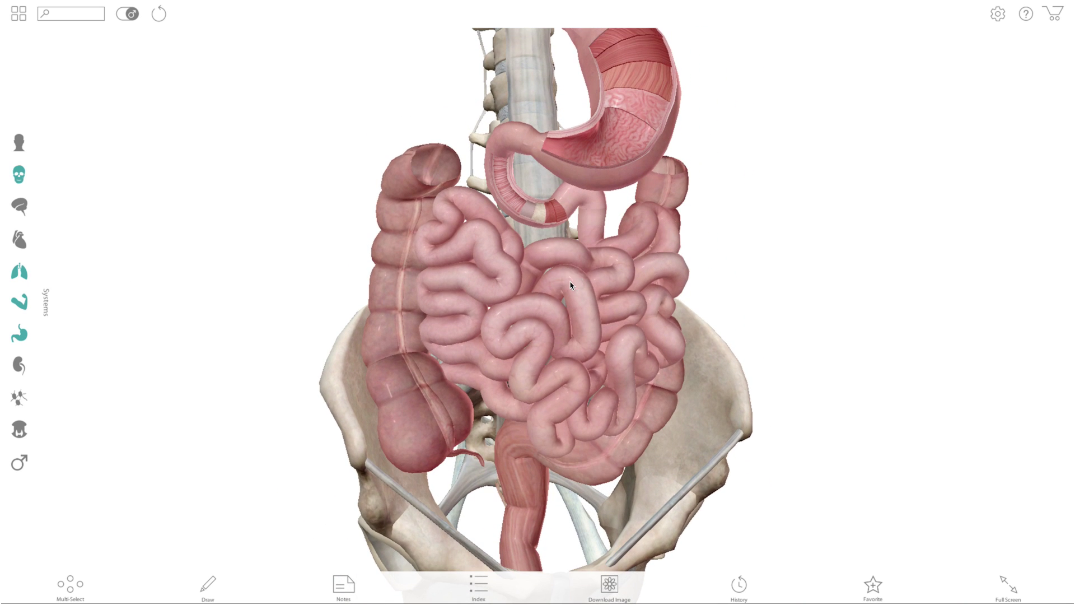
- Select the whole small intestine via the ileum and hide it
left_click_drag(637, 354, 555, 347)
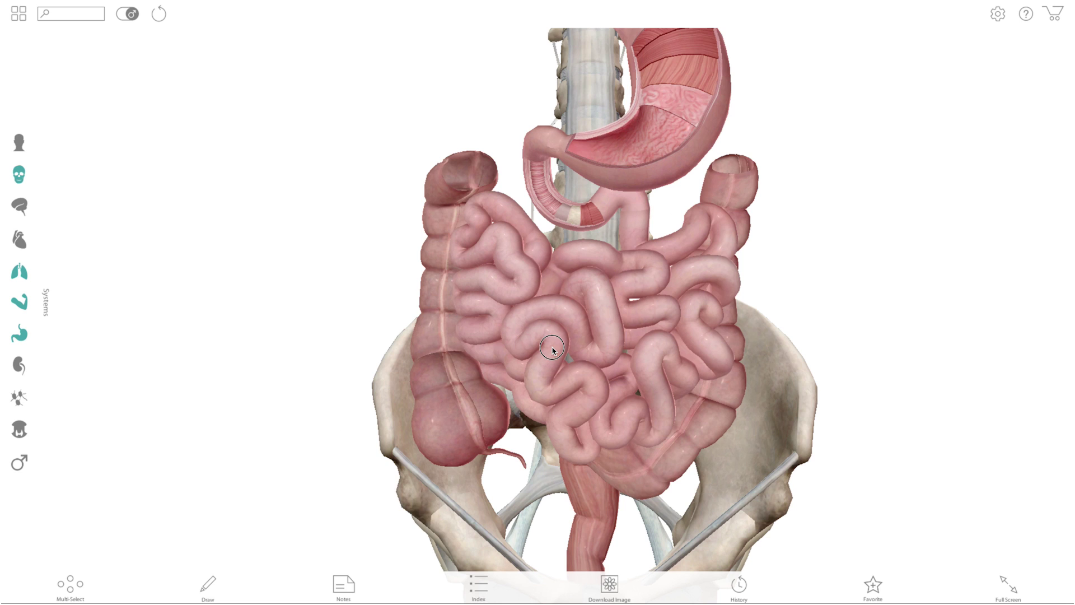
left_click(645, 374)
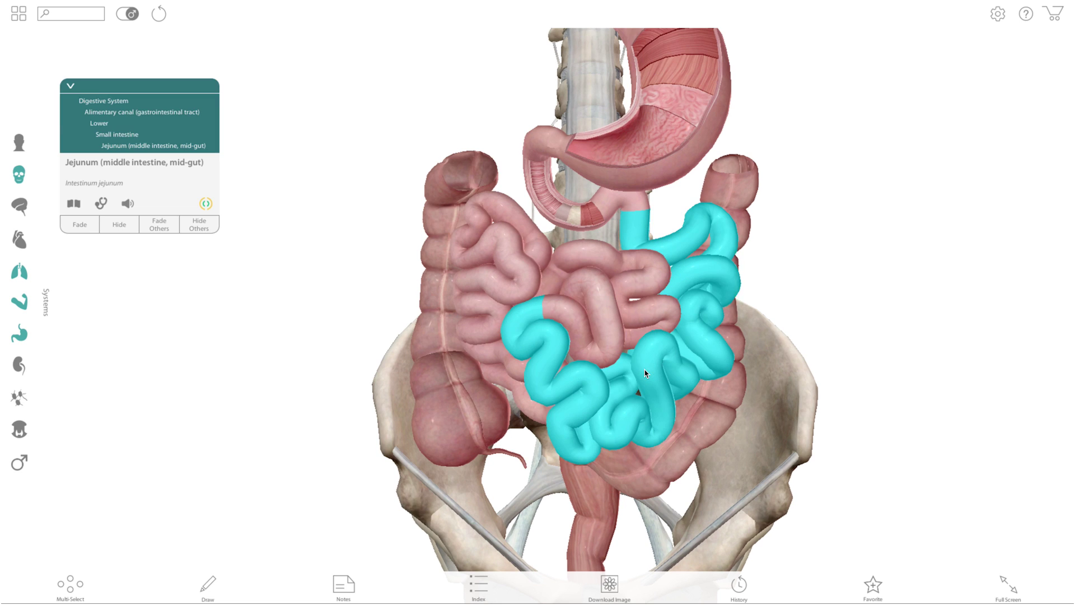
left_click(584, 300)
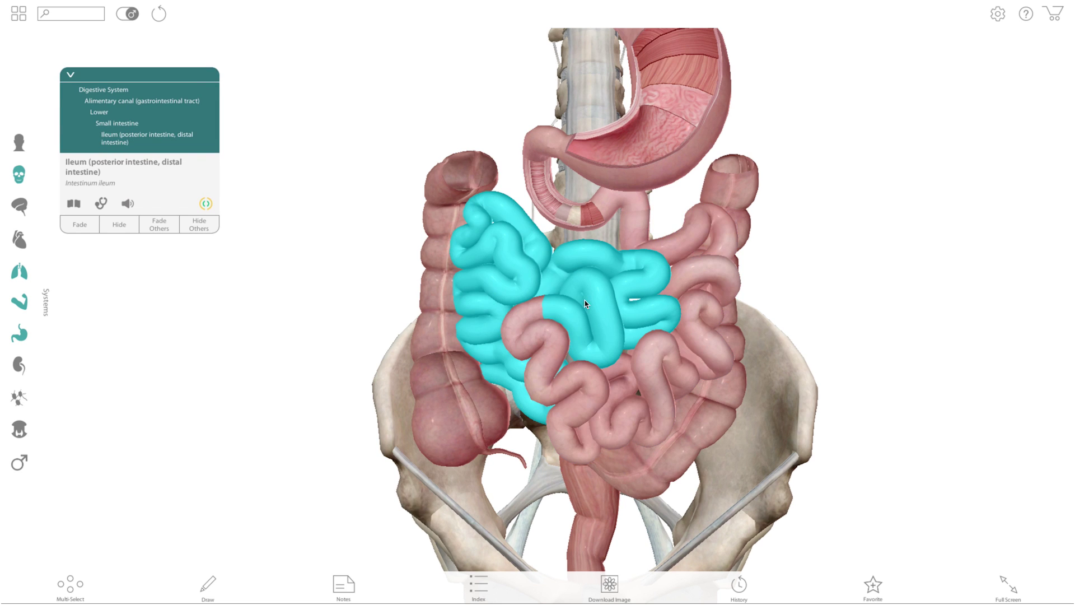
left_click(133, 123)
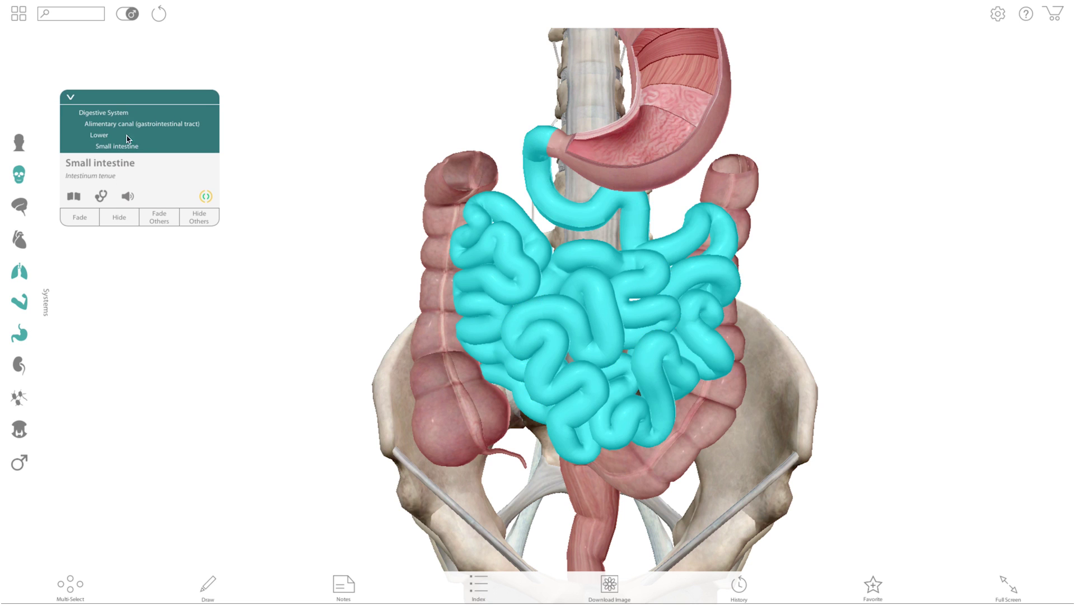
left_click(134, 222)
- Fade the cecum, identify the ileocecal valve, and select the whole large intestine
left_click(459, 437)
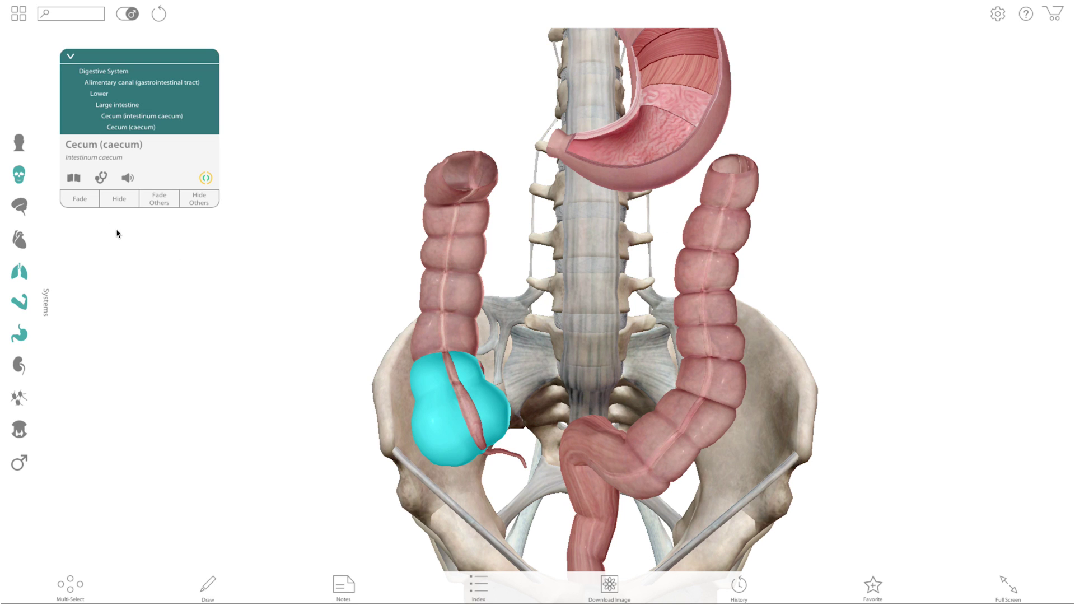
left_click(81, 201)
left_click(286, 337)
left_click_drag(515, 415, 312, 420)
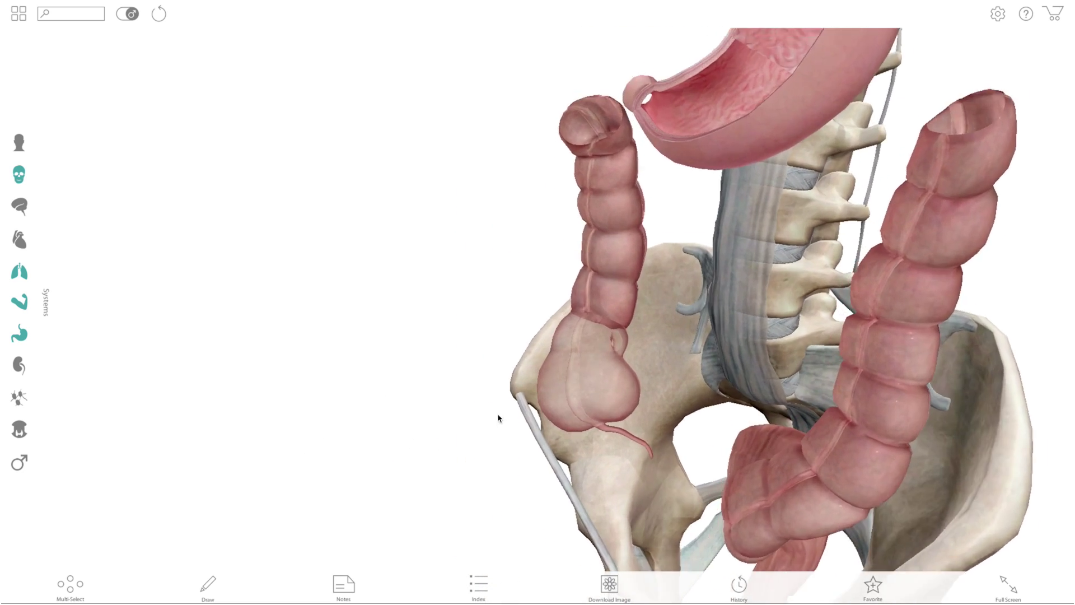
scroll(709, 425, "up", 10)
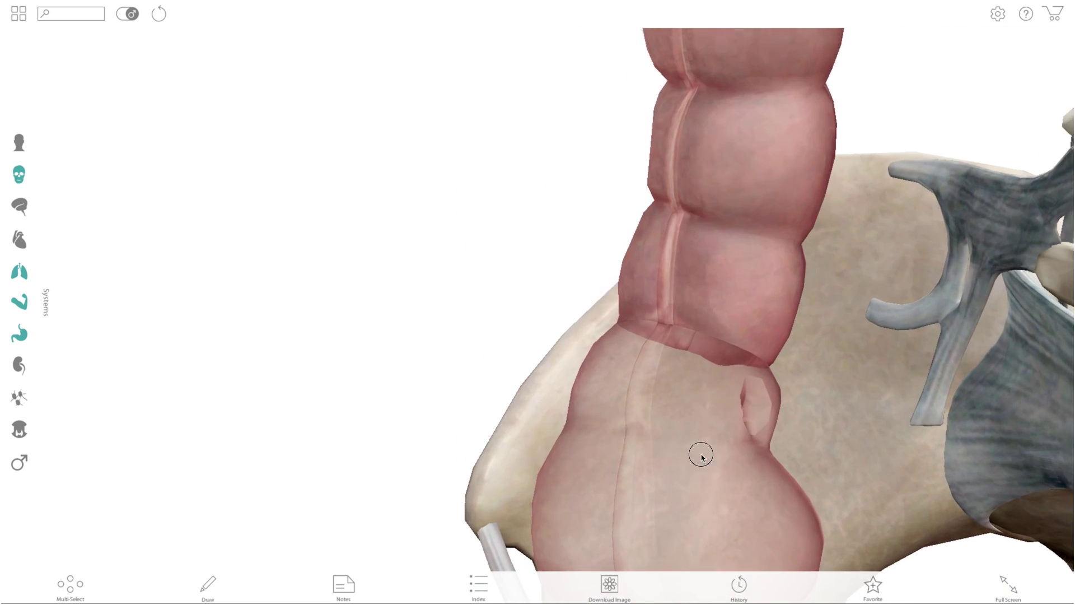
left_click_drag(701, 456, 391, 336)
left_click_drag(442, 386, 333, 381)
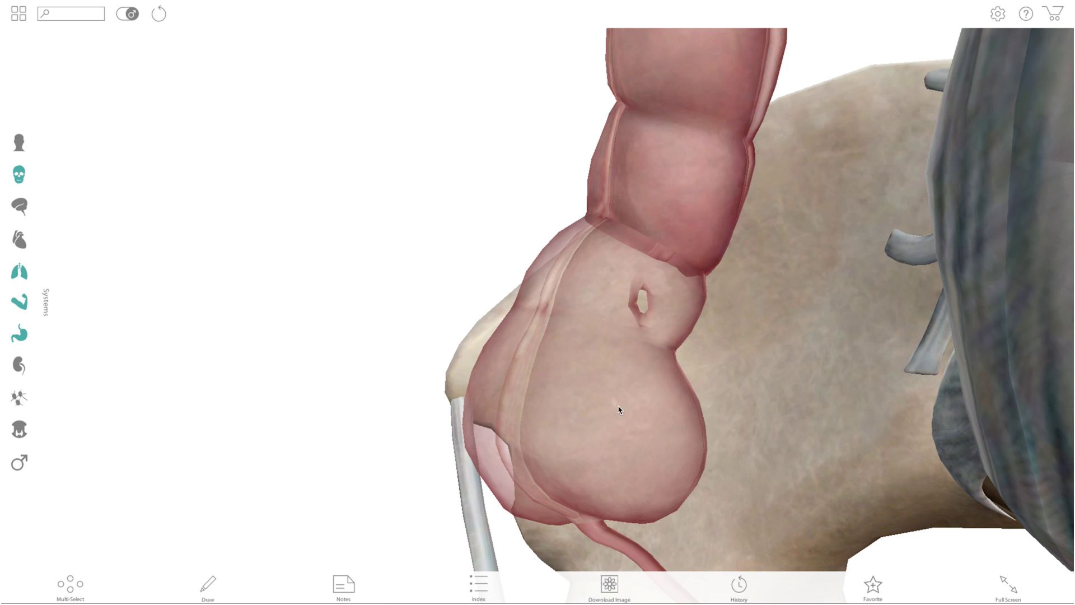
left_click(656, 314)
left_click(117, 112)
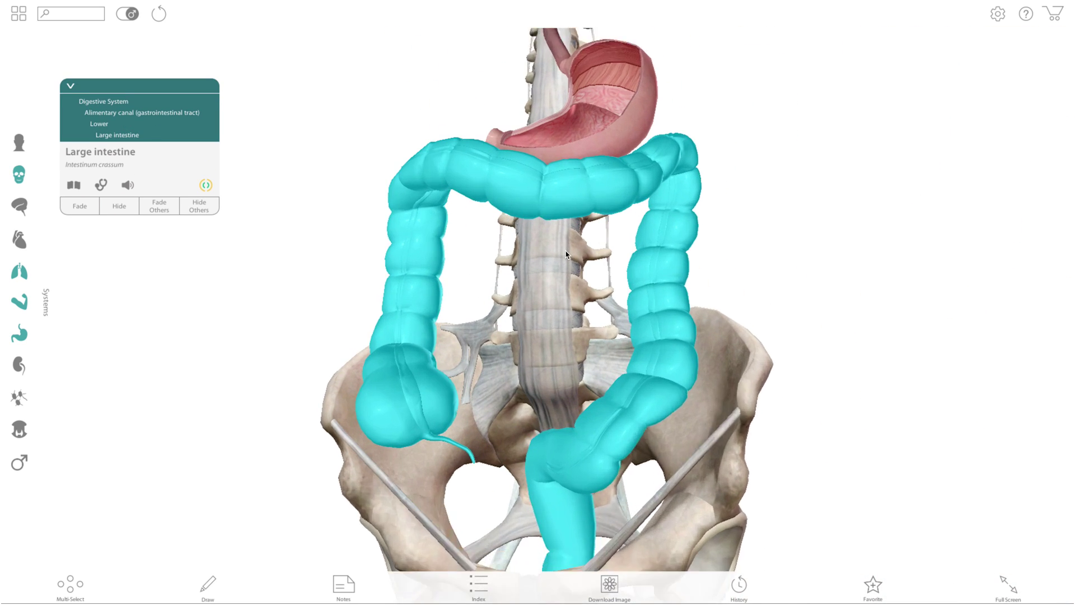
- Deselect the large intestine and identify the ascending, transverse and descending colon
left_click(308, 278)
left_click(384, 289)
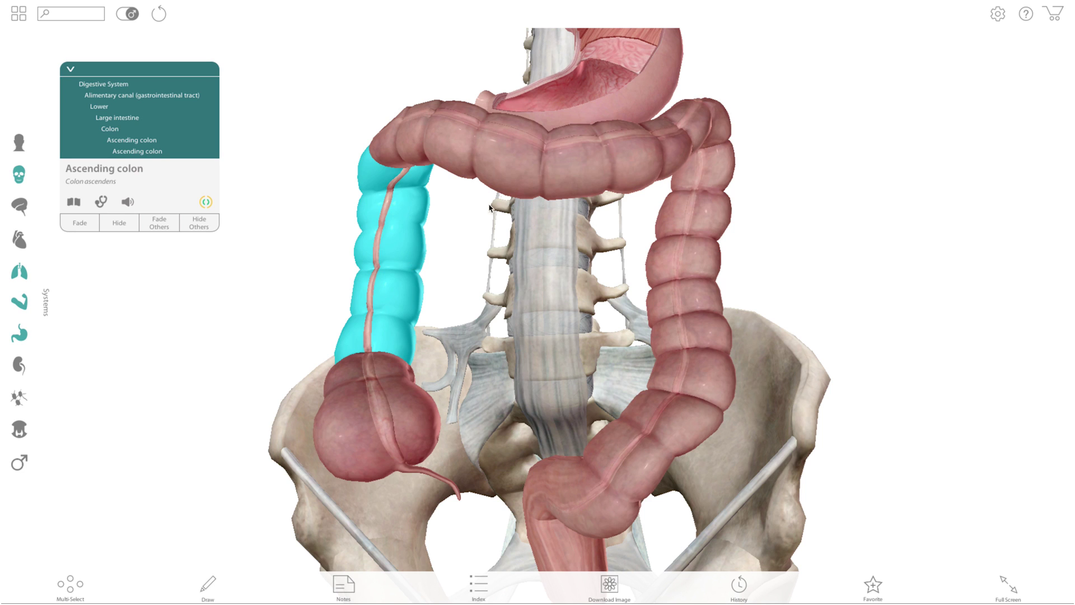
left_click(576, 174)
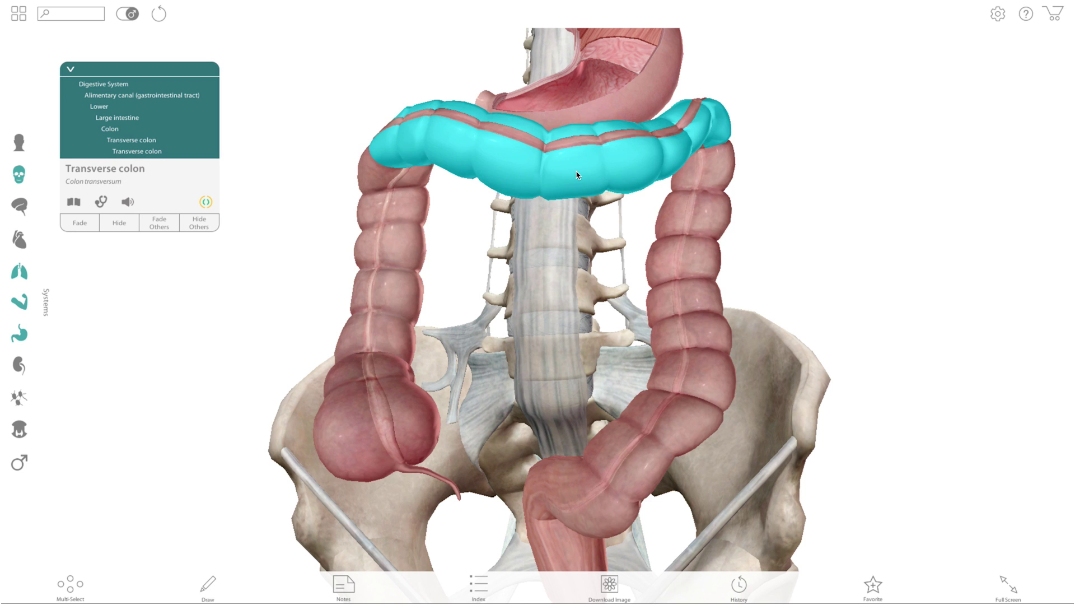
left_click(671, 262)
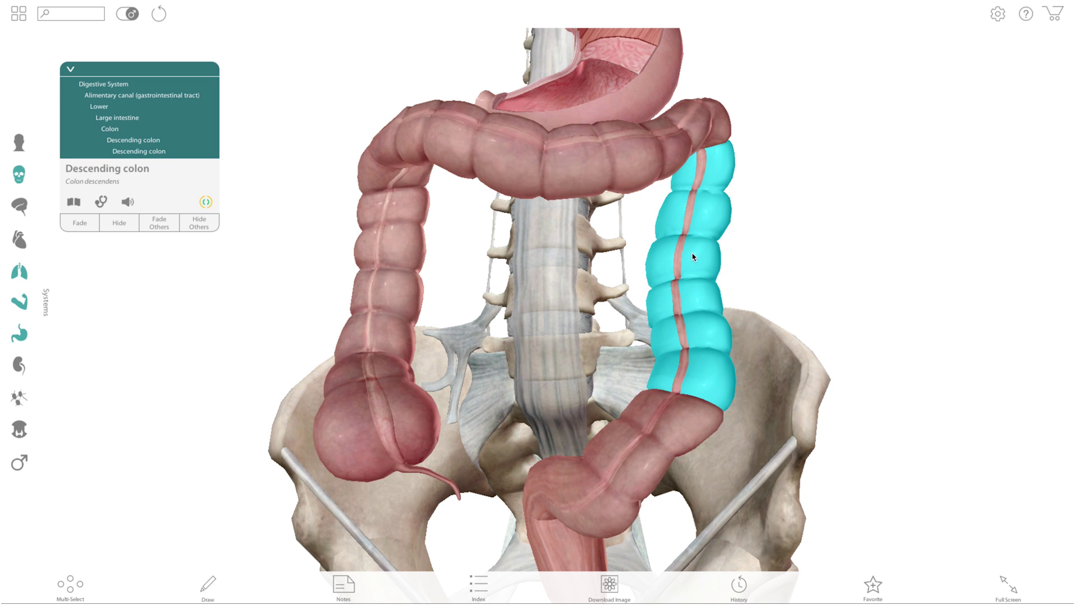
- Shift the view to the lower pelvis and identify the sigmoid colon and rectum
left_click_drag(641, 493, 661, 336)
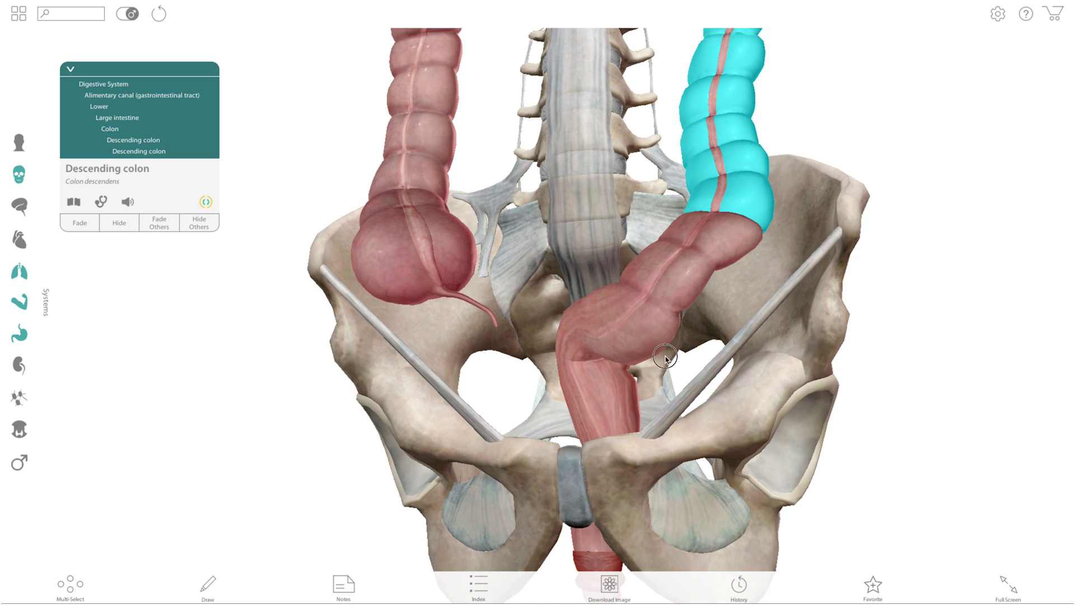
scroll(731, 431, "up", 2)
left_click_drag(731, 432, 755, 428)
left_click(644, 290)
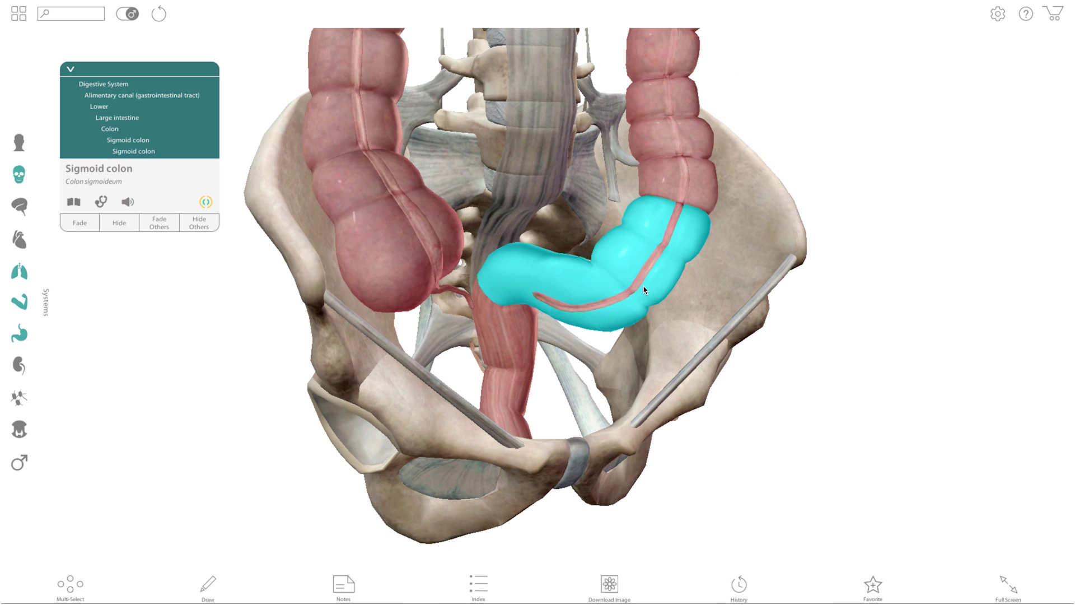
left_click(522, 356)
- Bring up the anatomy views gallery, scrolled to the Digestive System Views
left_click_drag(499, 371, 469, 444)
left_click(29, 14)
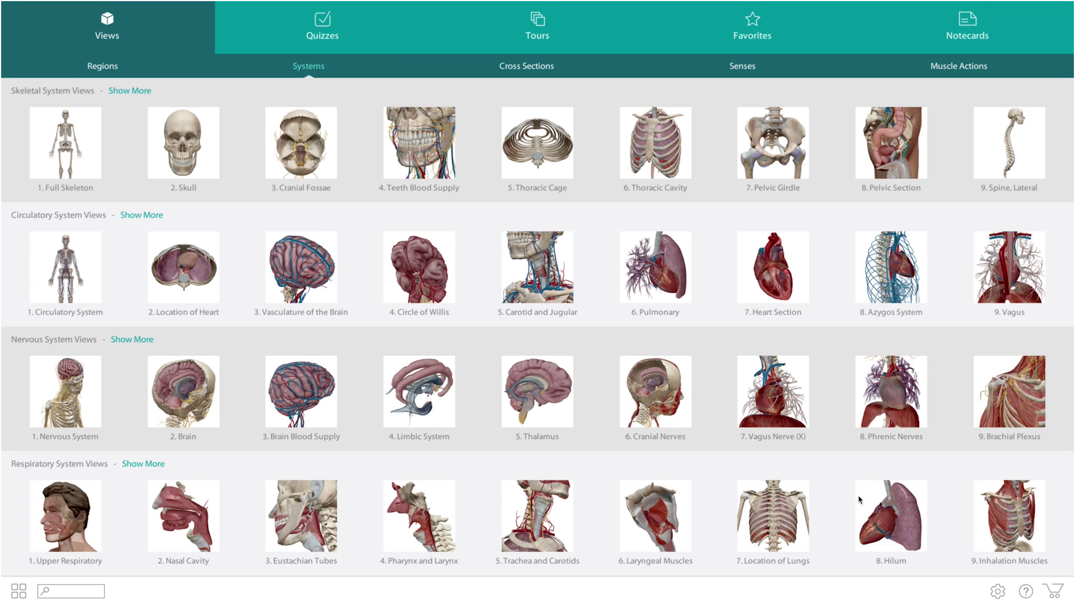
scroll(940, 490, "down", 5)
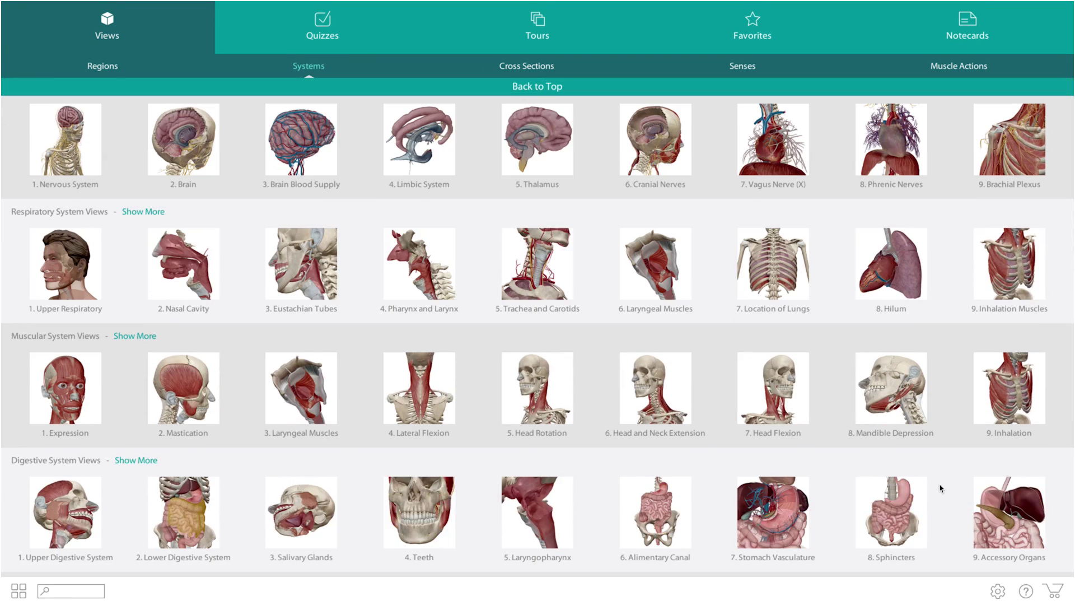
- Open the Accessory Organs view and hide the whole lower intestinal tract
left_click(997, 515)
left_click(778, 515)
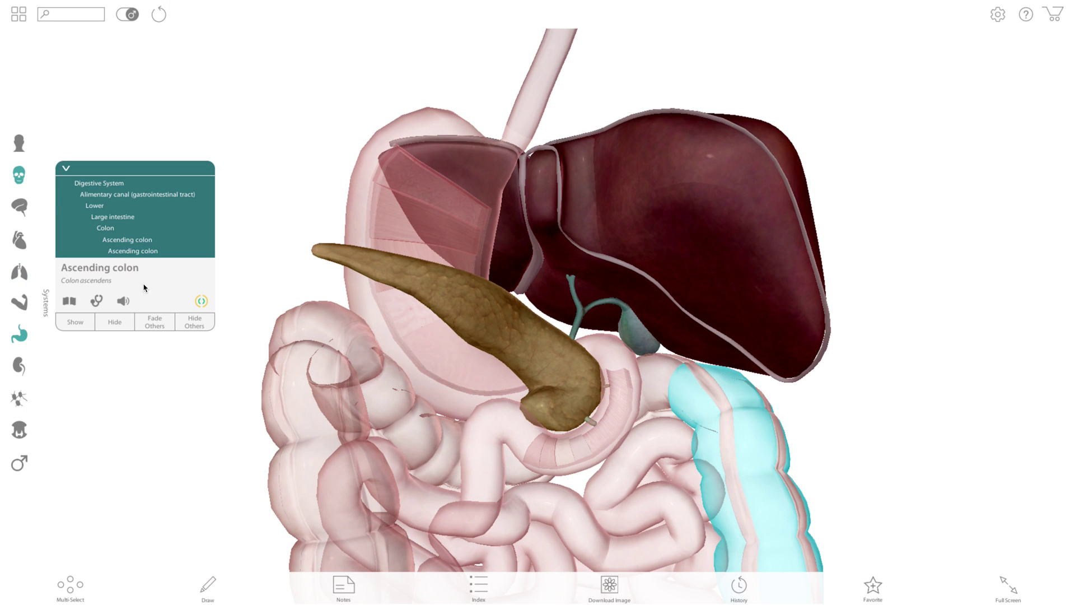
left_click(101, 207)
left_click(113, 307)
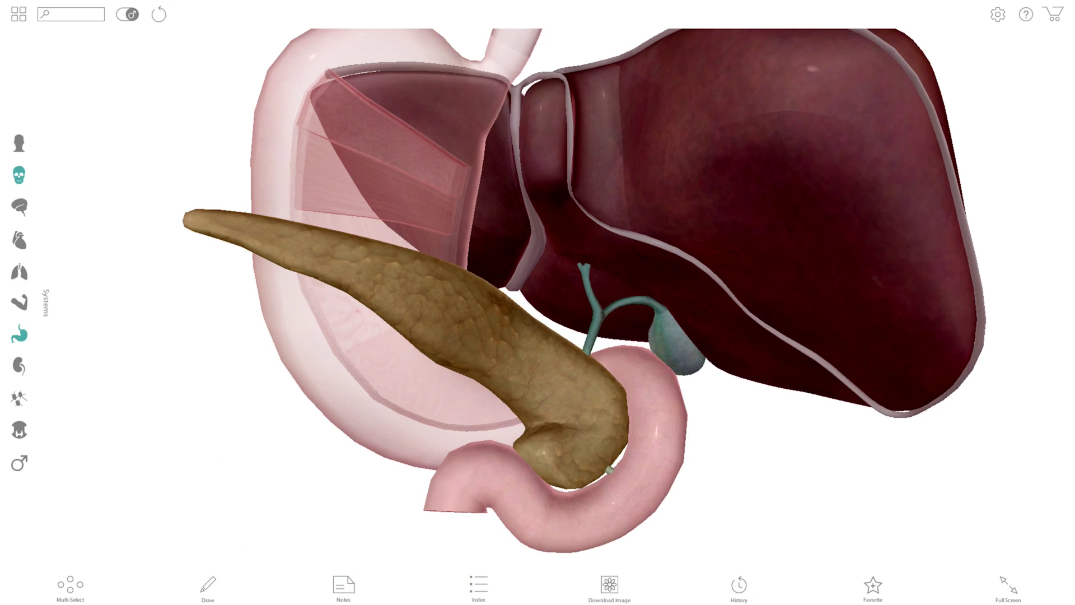
- Identify liver segments and the gallbladder, hiding then reshowing the liver to reveal bile ducts
left_click(782, 254)
left_click(93, 243)
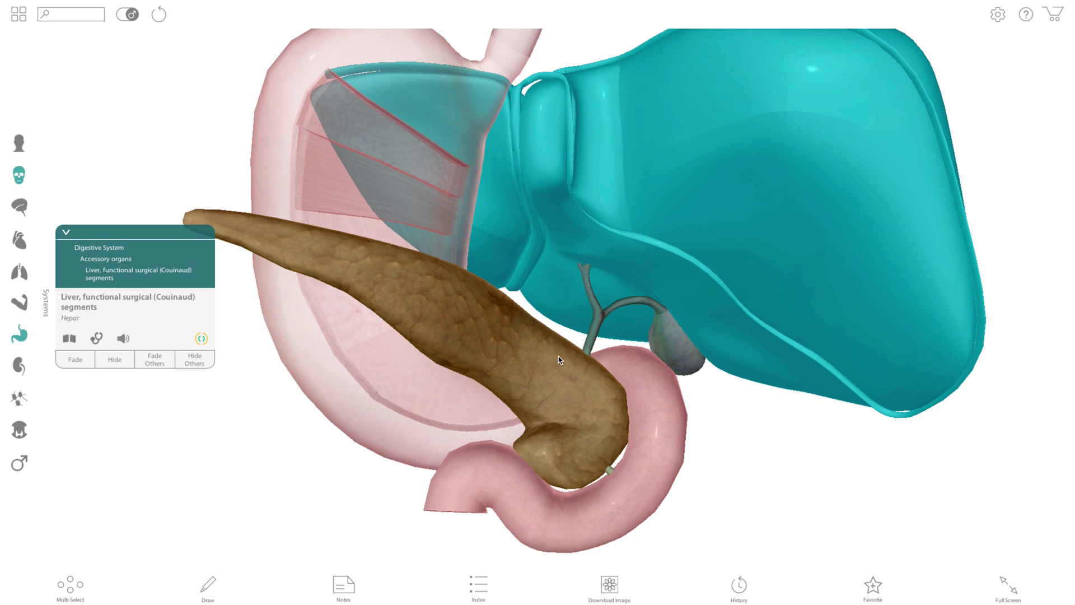
left_click(688, 351)
left_click(792, 233)
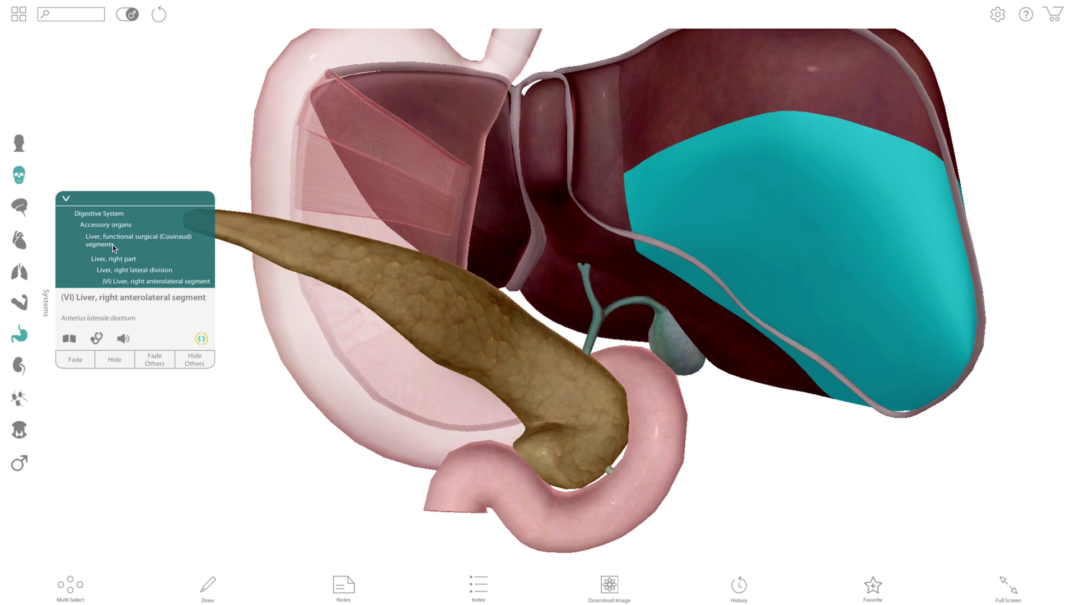
left_click(113, 247)
left_click(115, 360)
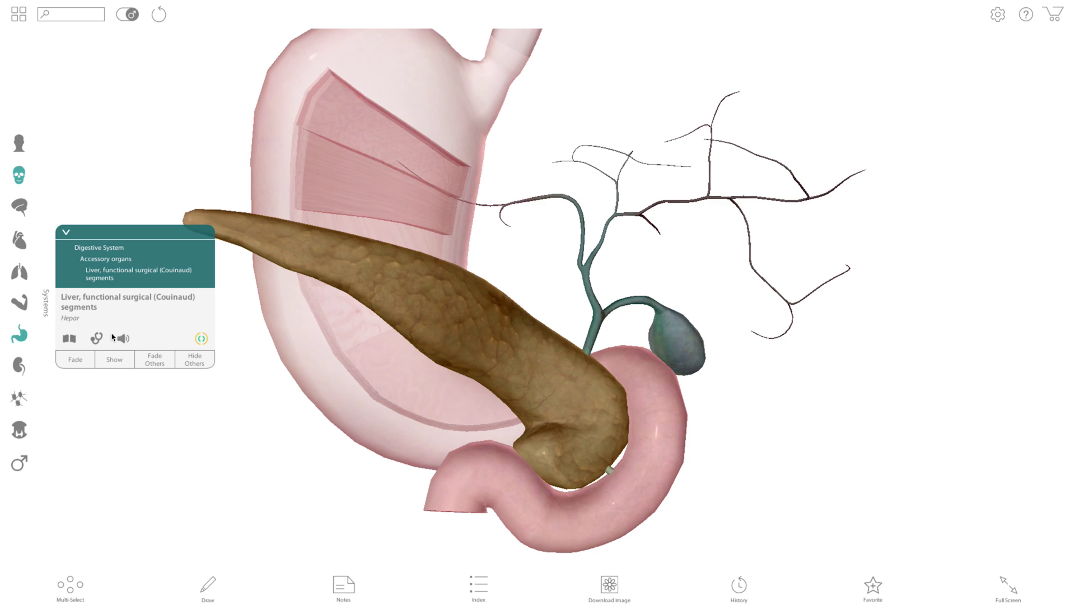
left_click(114, 359)
- Identify the pancreas, deselect it, and rotate the model around and back to front
left_click(384, 331)
left_click(96, 274)
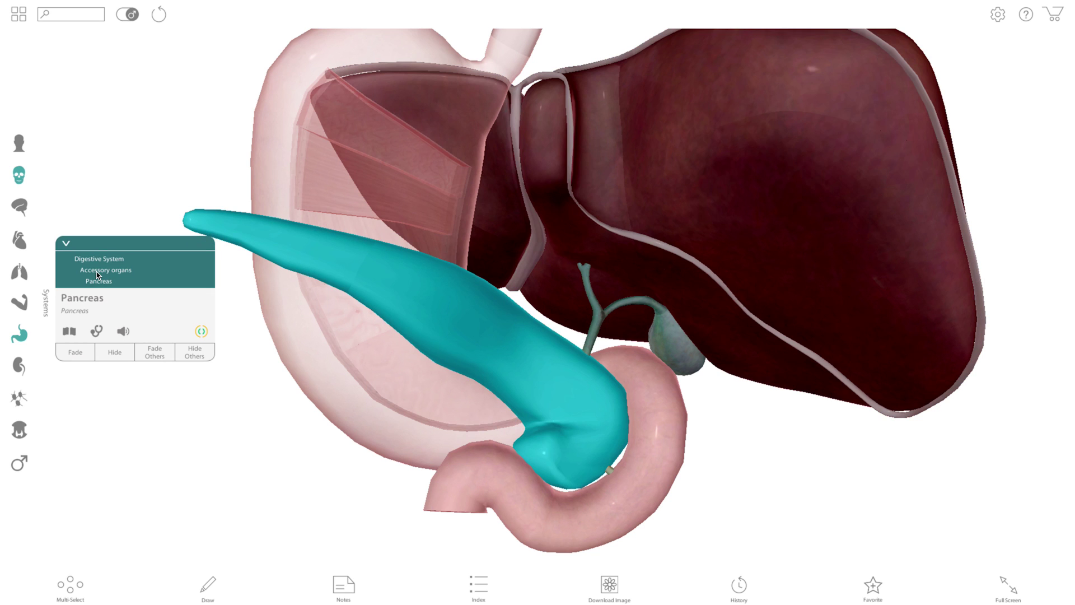
left_click(242, 446)
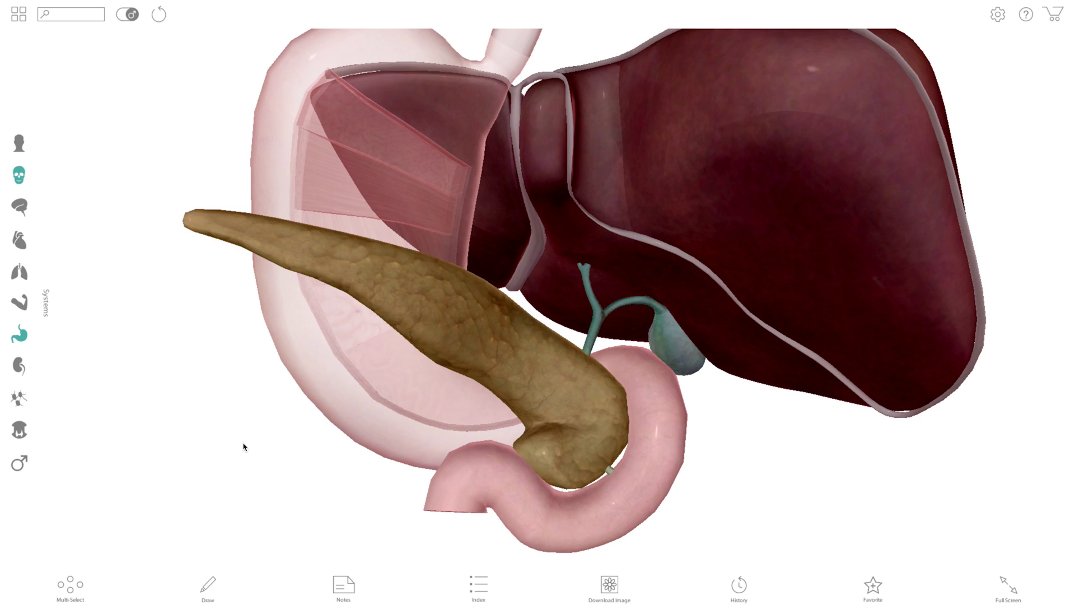
left_click_drag(840, 484, 330, 466)
left_click_drag(668, 371, 55, 393)
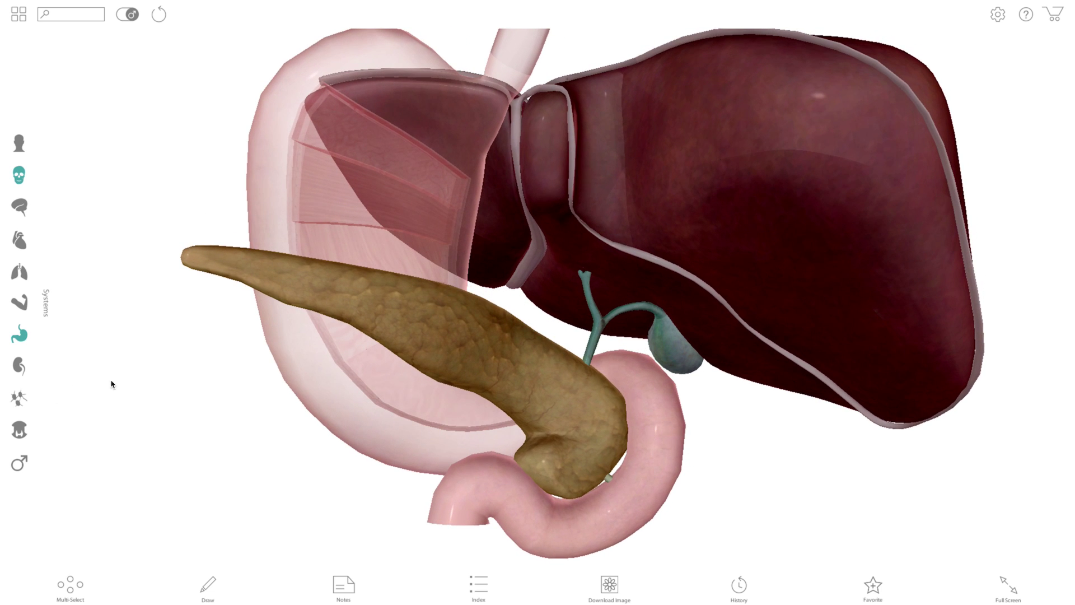
- Select liver segment VI and the whole segmented liver, then identify the gallbladder
left_click(795, 256)
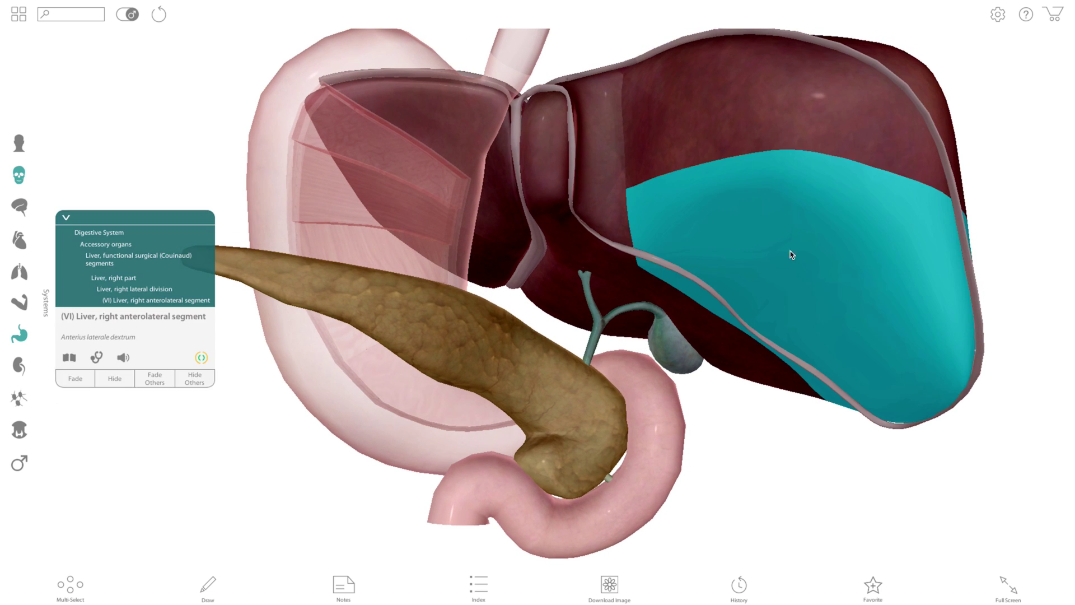
left_click(98, 263)
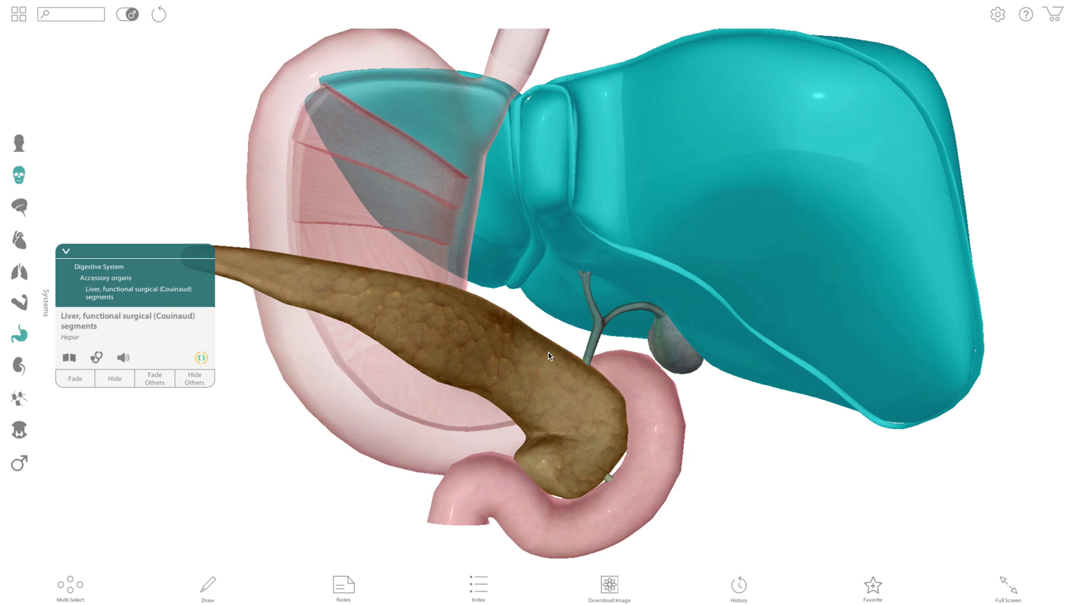
left_click(666, 347)
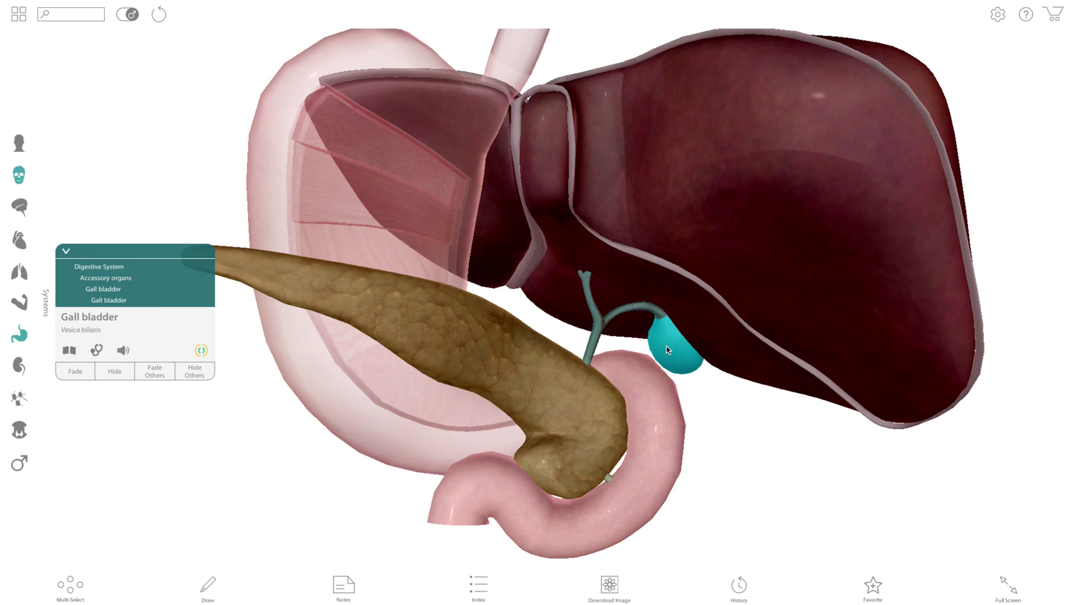
- Zoom in and turn to examine the gallbladder, then identify the right anterolateral liver segment
scroll(667, 346, "up", 3)
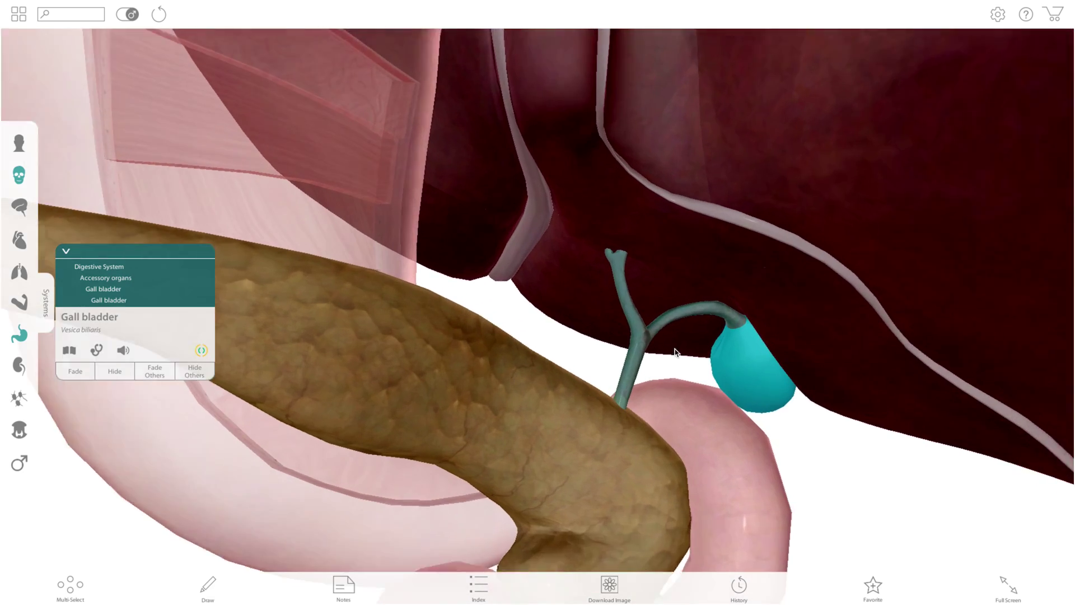
left_click_drag(775, 377, 882, 341)
left_click(882, 342)
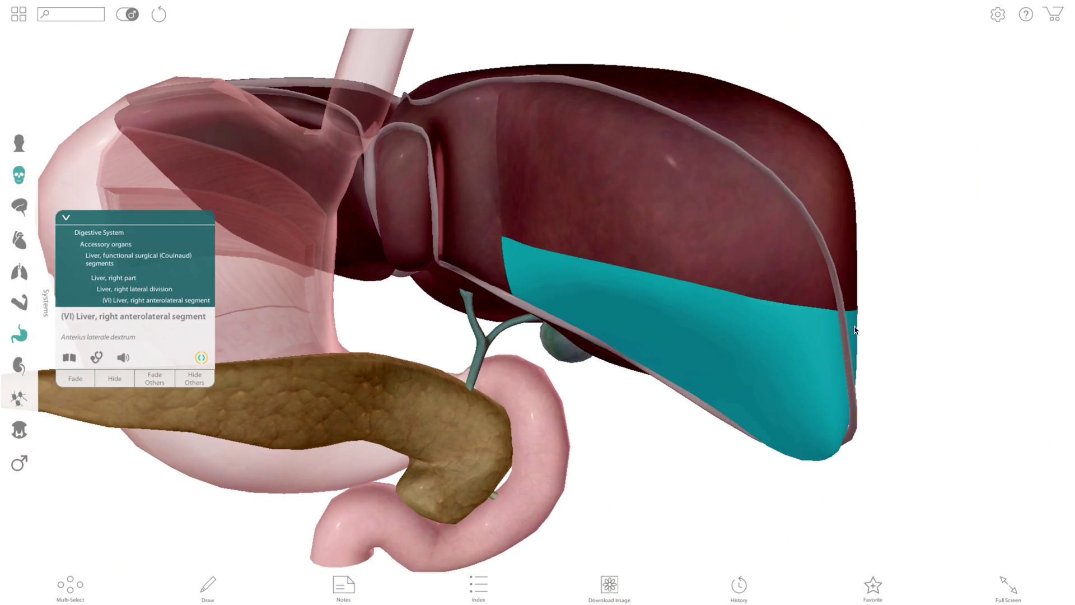
- Fade the whole Couinaud-segmented liver to see inside it
left_click(89, 258)
left_click(75, 378)
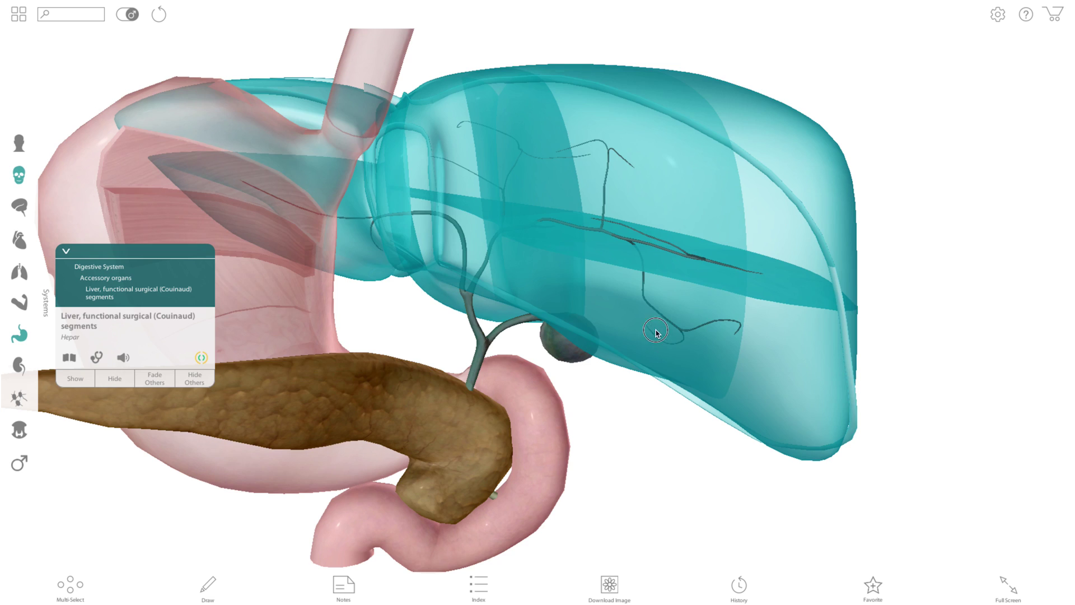
left_click(656, 445)
left_click_drag(597, 382, 644, 384)
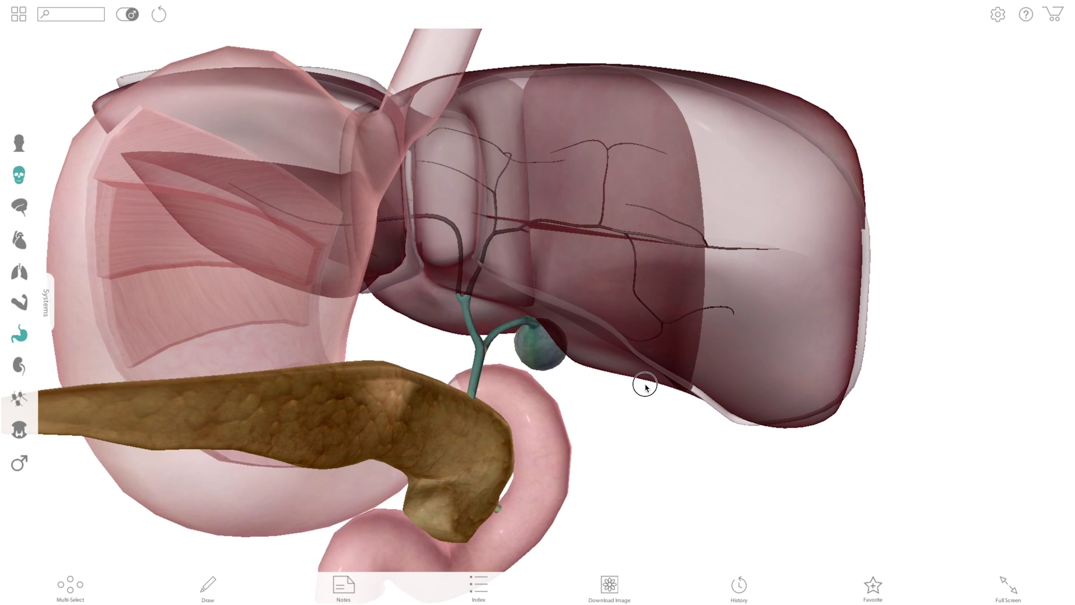
- Trace the right hepatic duct, gallbladder, cystic duct and common bile duct to the duodenum
left_click(598, 225)
left_click(586, 293)
left_click_drag(586, 292, 647, 392)
left_click(635, 440)
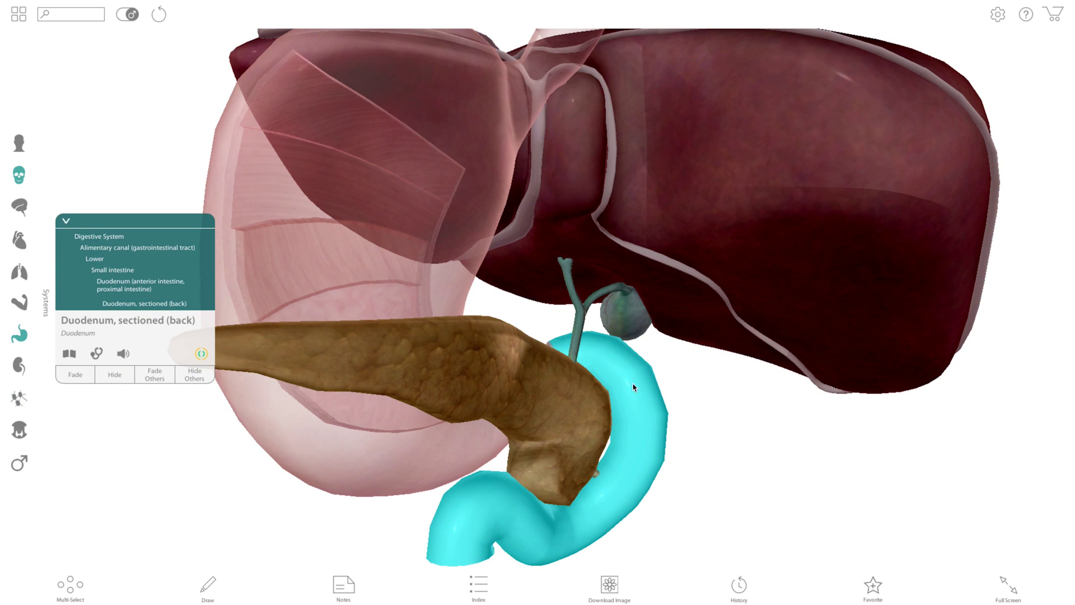
left_click(630, 317)
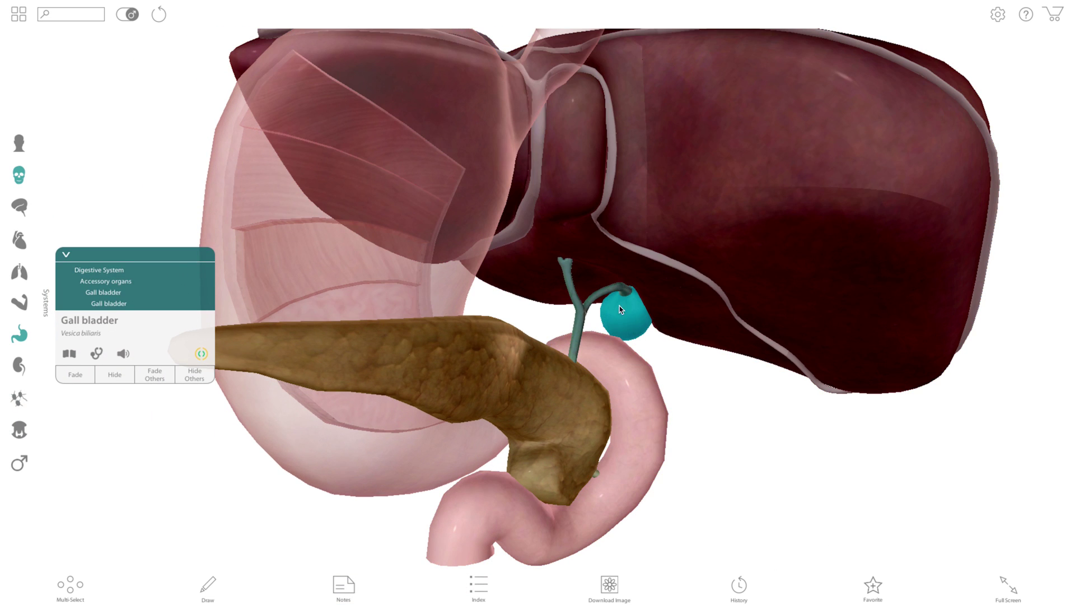
left_click(606, 290)
left_click(579, 330)
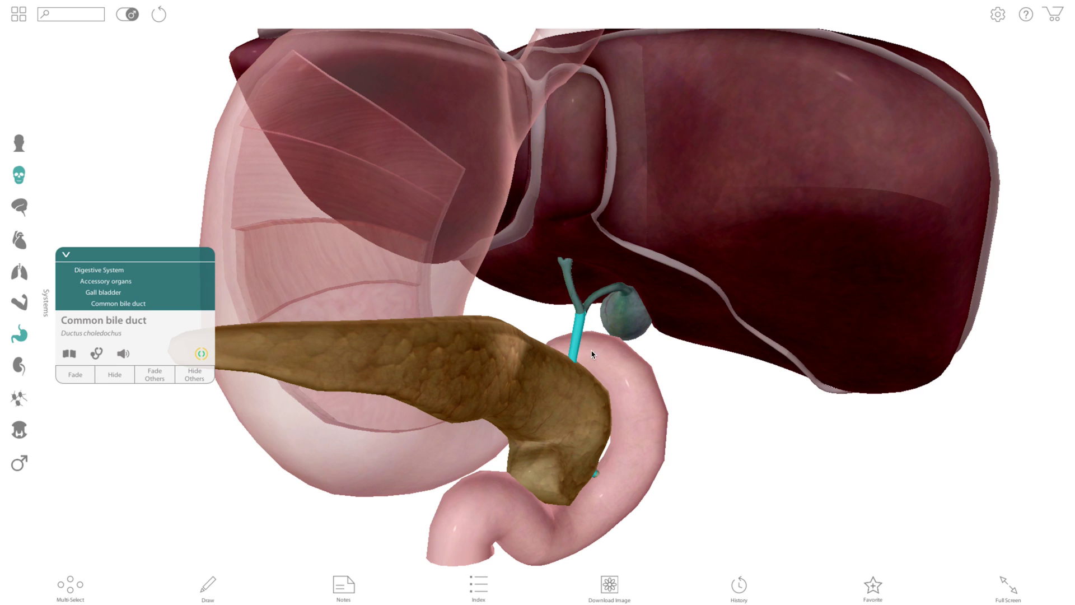
left_click(643, 432)
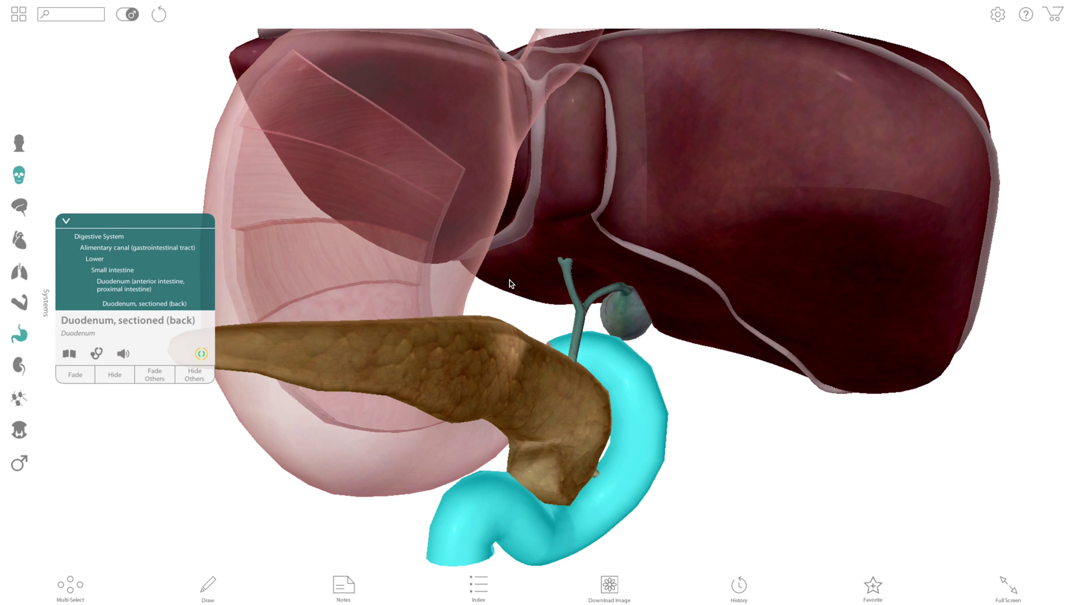
- Hide the stomach from the model and clear the selection
left_click(437, 274)
left_click(110, 341)
left_click(69, 576)
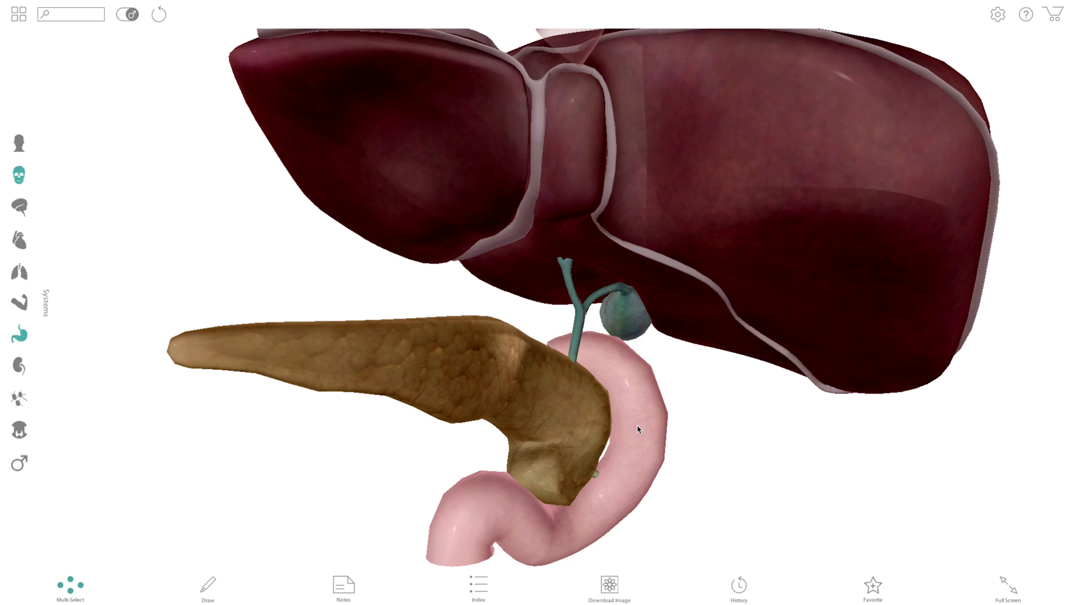
- Multi-select the duodenum, pancreas head and body, fade them, and zoom in on the ducts
left_click(638, 427)
left_click(530, 396)
left_click(455, 390)
left_click(76, 358)
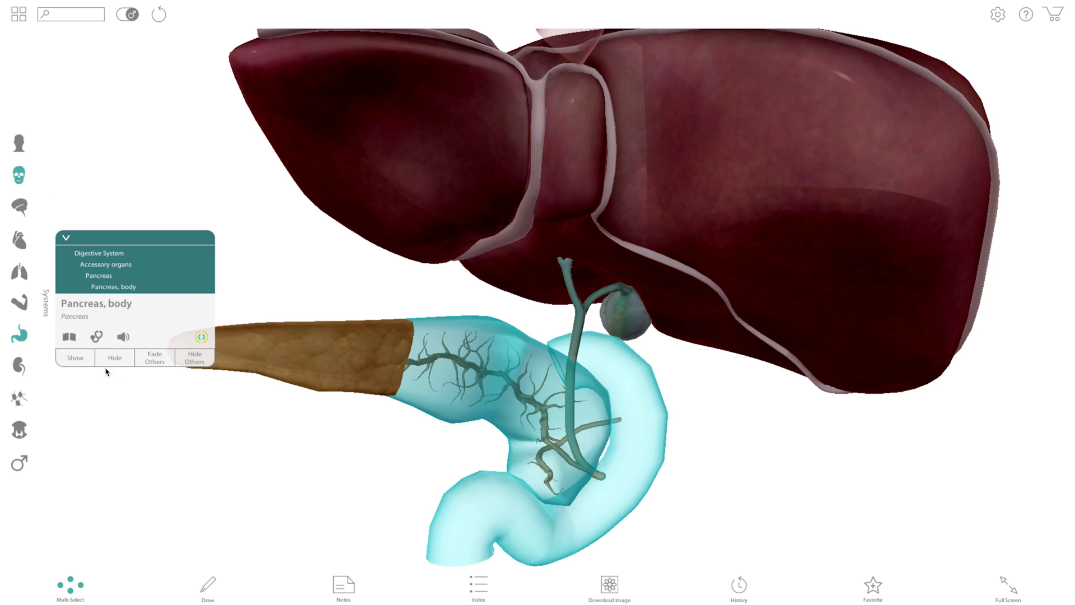
scroll(697, 498, "up", 3)
left_click(785, 545)
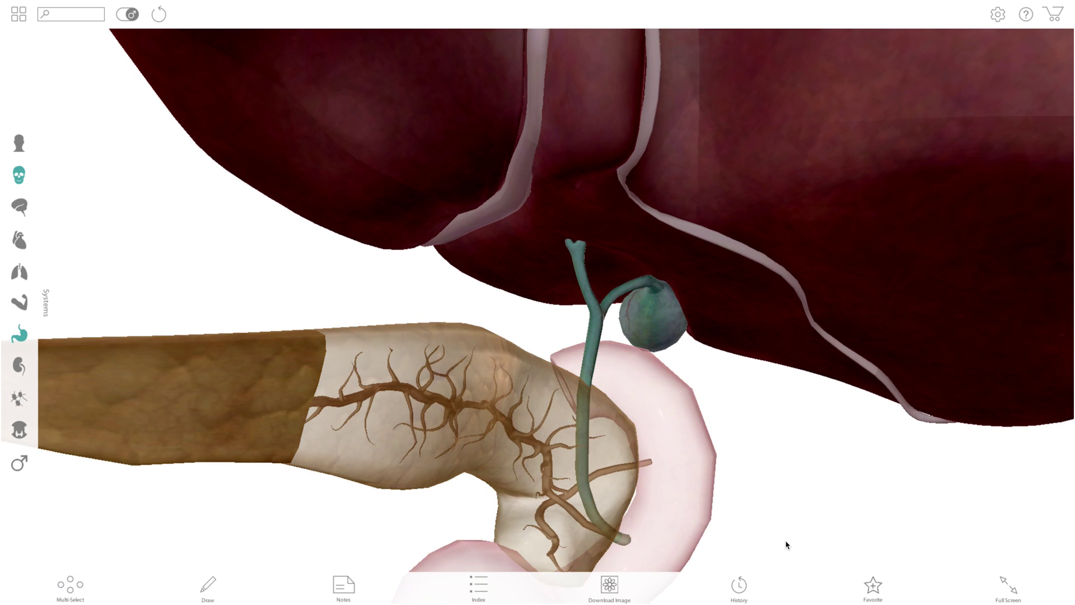
scroll(689, 437, "up", 5)
scroll(688, 436, "up", 5)
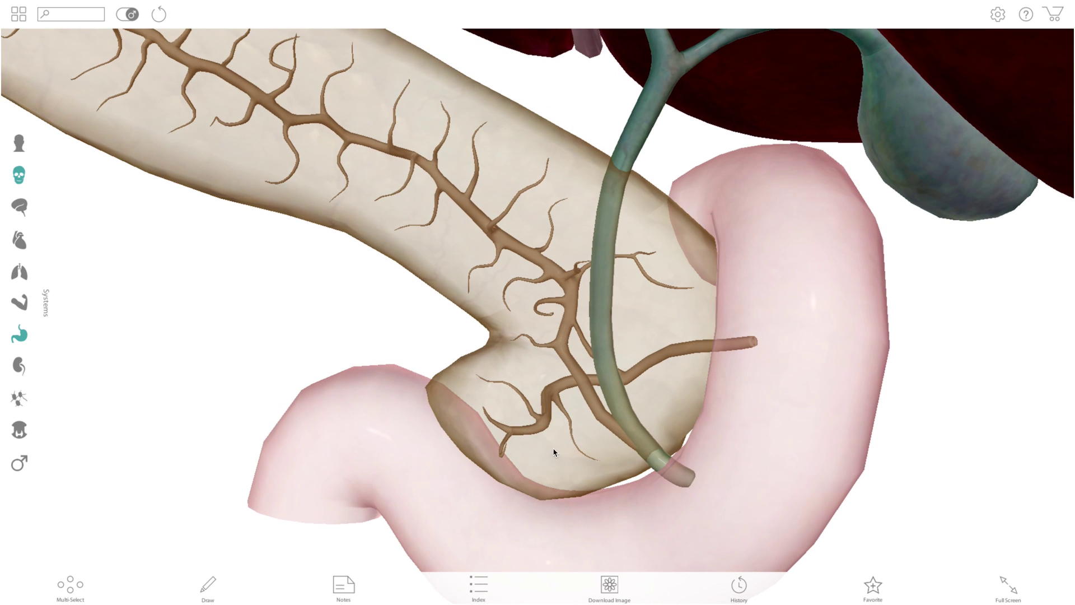
scroll(396, 329, "down", 5)
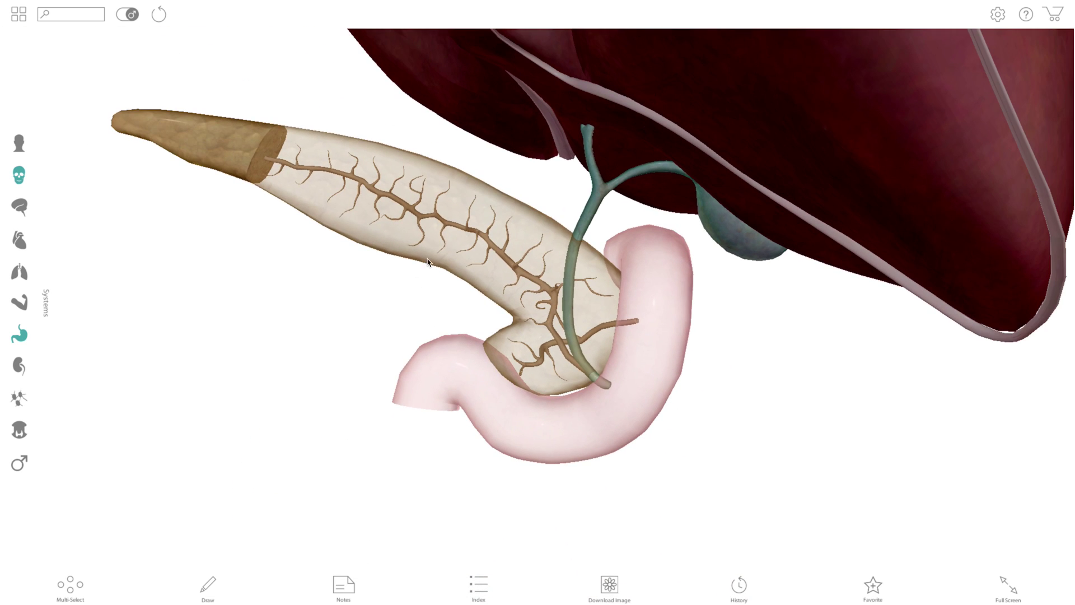
- Identify the pancreas body, then the whole pancreas, rotating so its tail points right
left_click(439, 243)
left_click(99, 276)
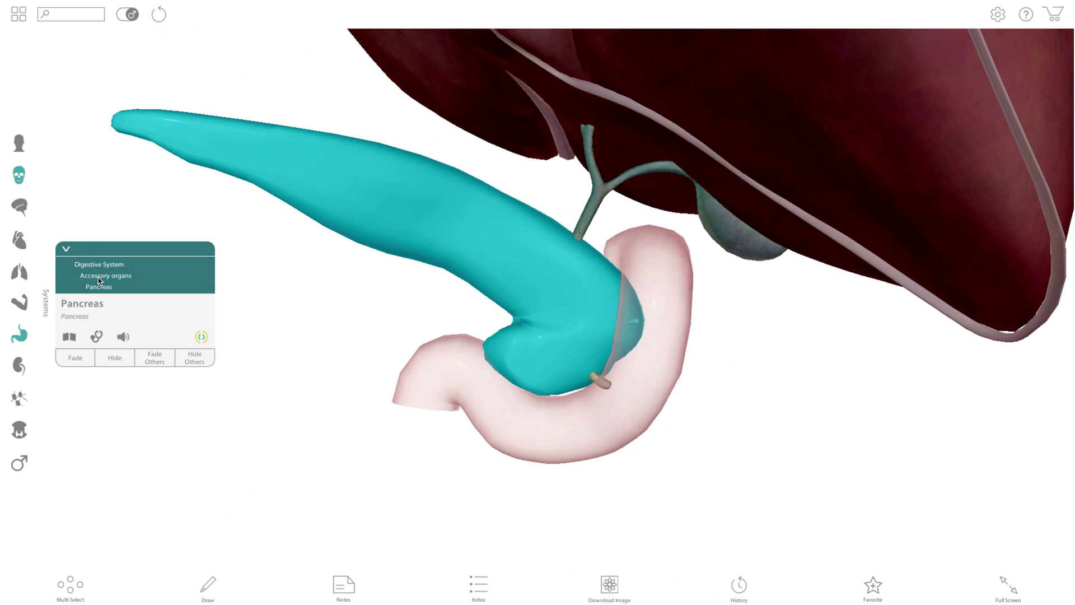
left_click_drag(361, 222, 832, 196)
scroll(715, 220, "up", 5)
left_click(717, 227)
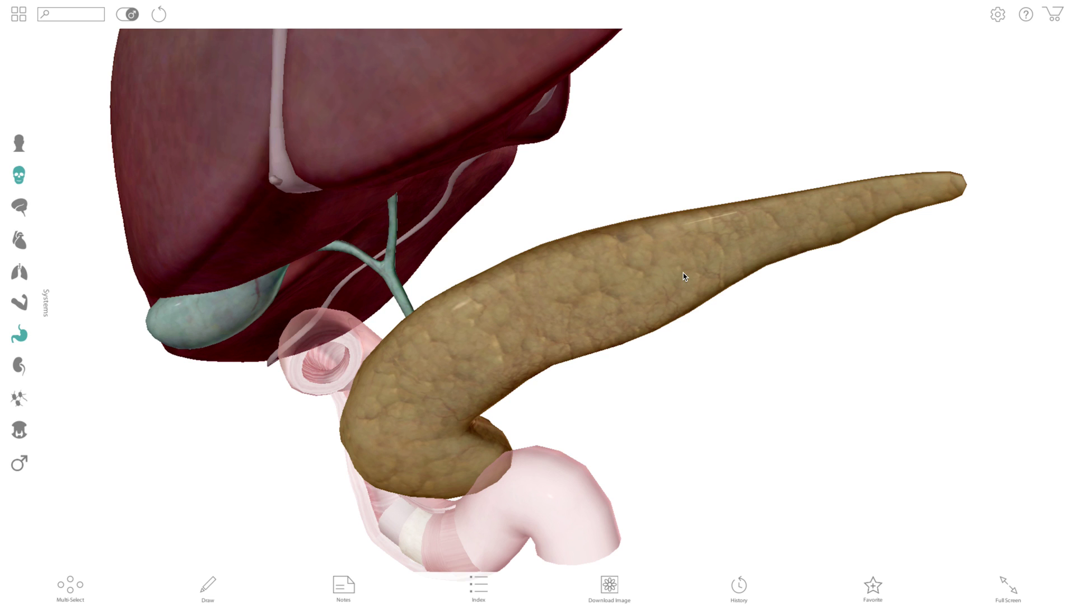
- Identify the pancreas head, body and tail in turn
left_click(435, 449)
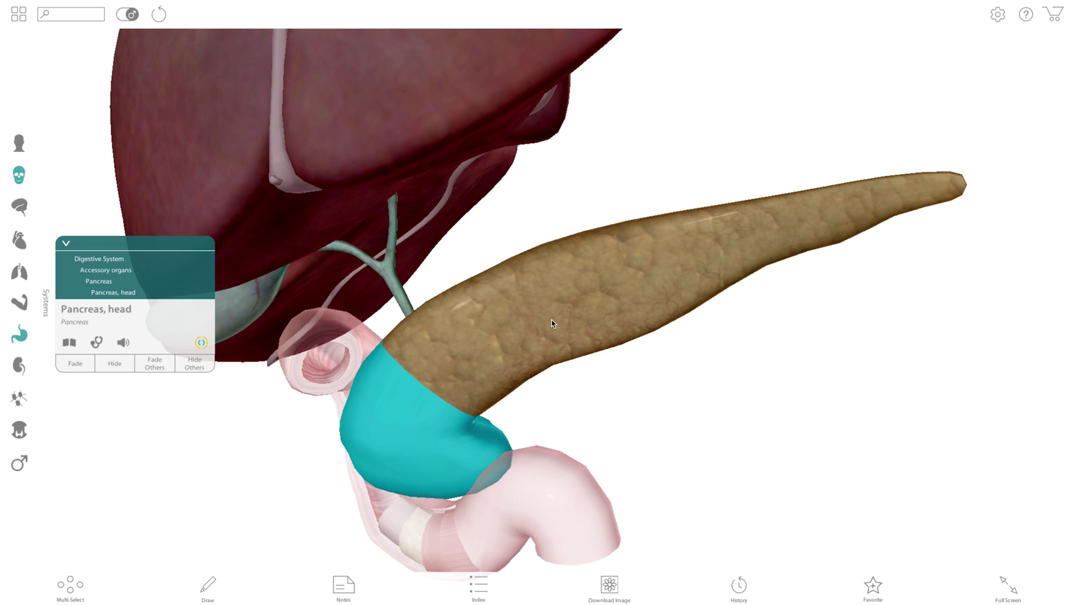
left_click(571, 320)
left_click(853, 218)
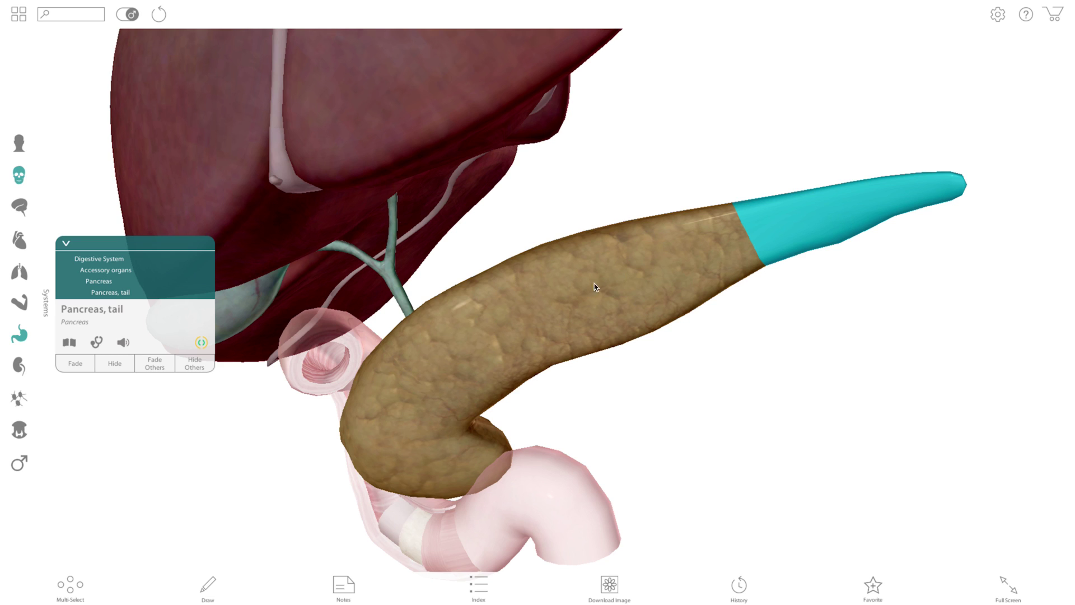
- Fade the pancreas body and head, rotate around the head, and identify the main duodenal papilla
left_click(576, 298)
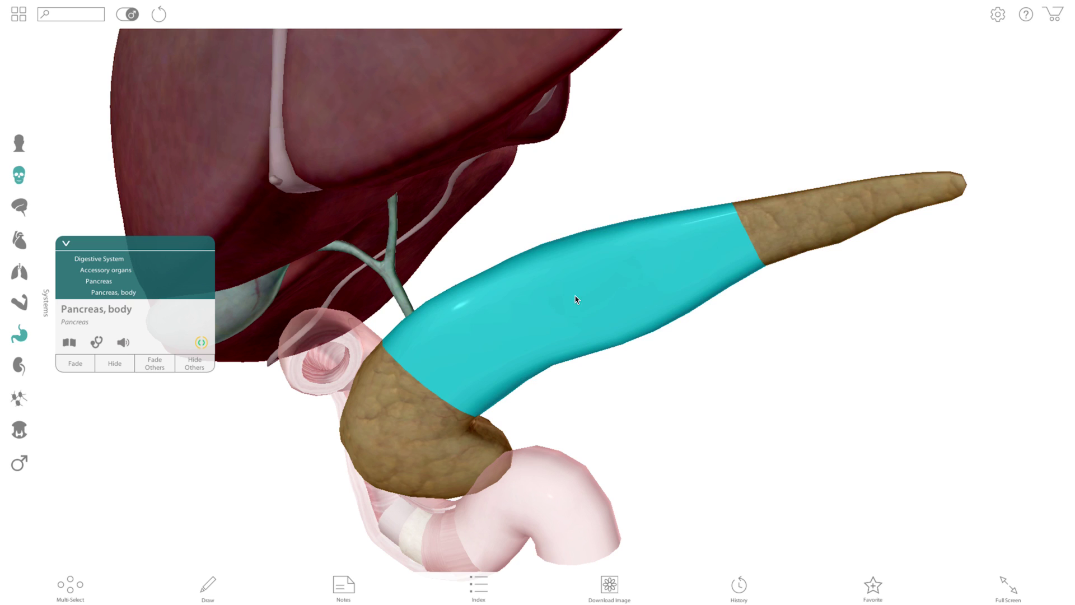
left_click(75, 363)
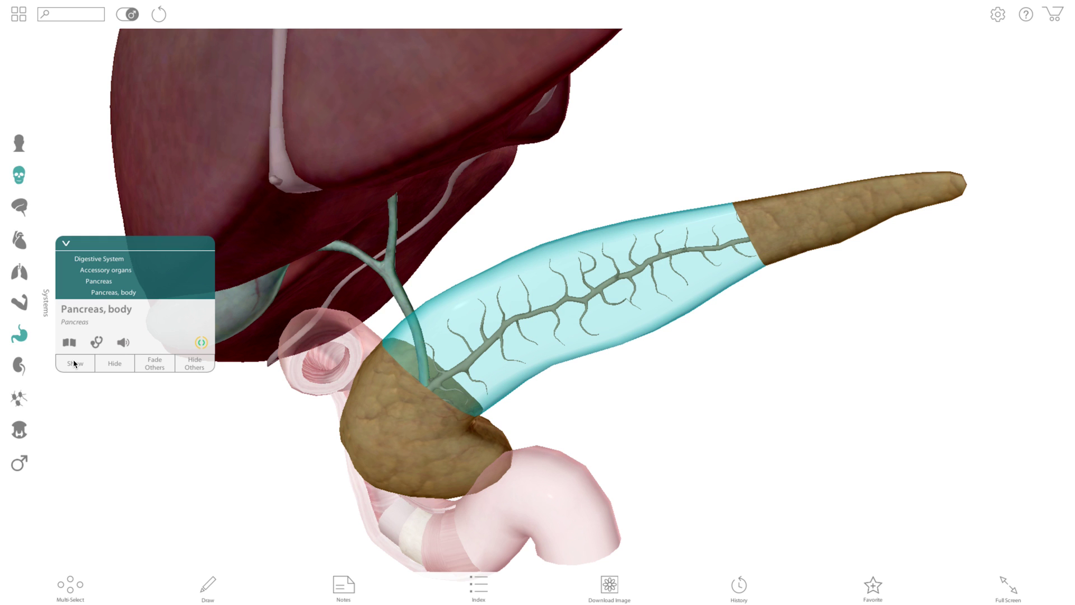
left_click(802, 223)
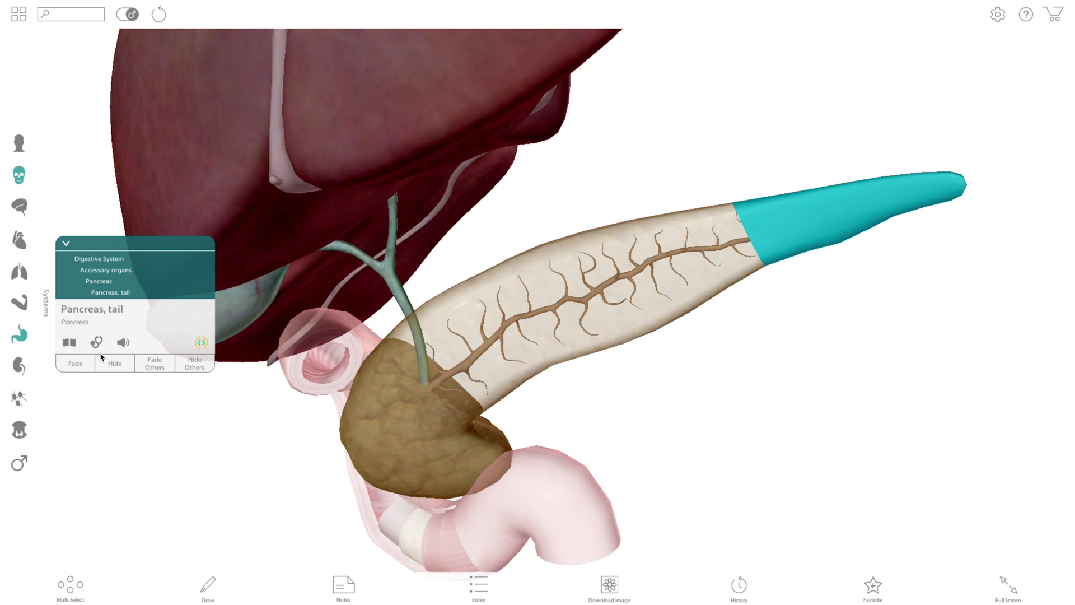
left_click(357, 403)
left_click(257, 479)
left_click_drag(257, 479, 580, 426)
left_click(424, 413)
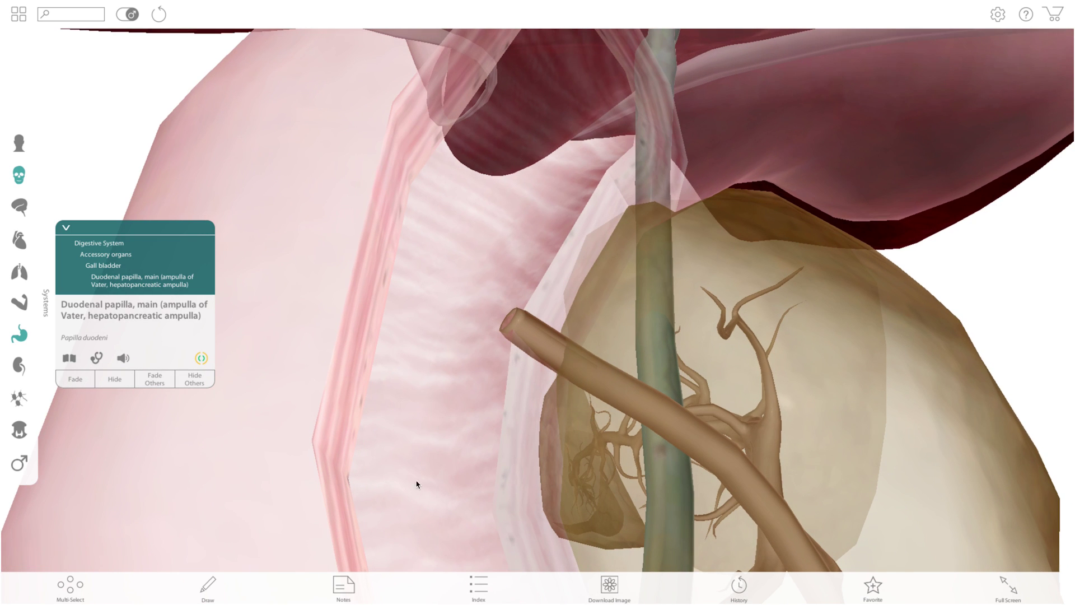
- Circle the duodenal papilla with Draw, clear it, then zoom out to a front pancreas view
left_click(208, 585)
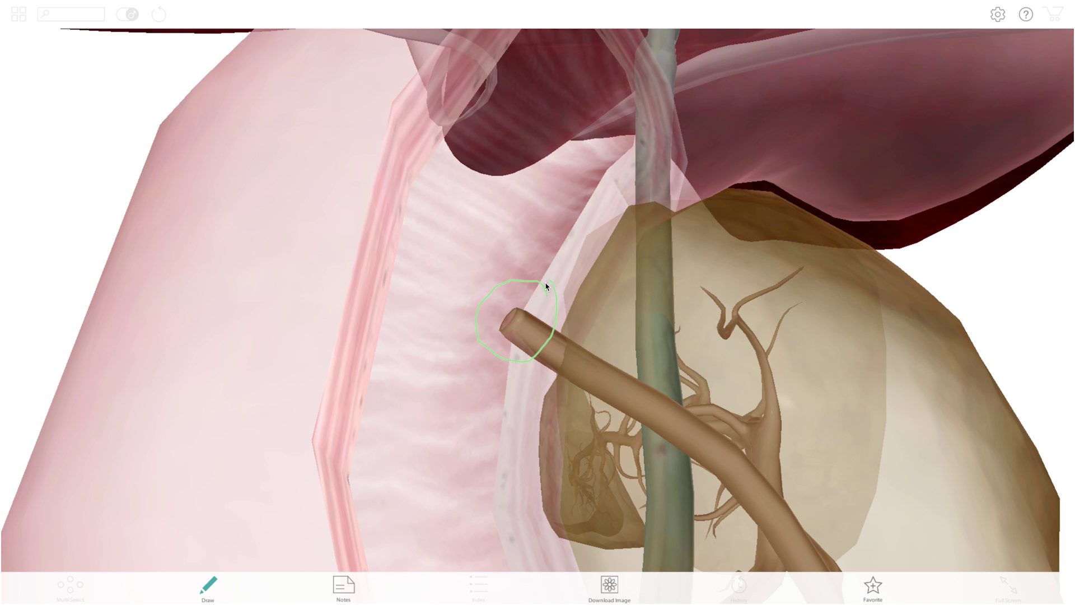
left_click(211, 580)
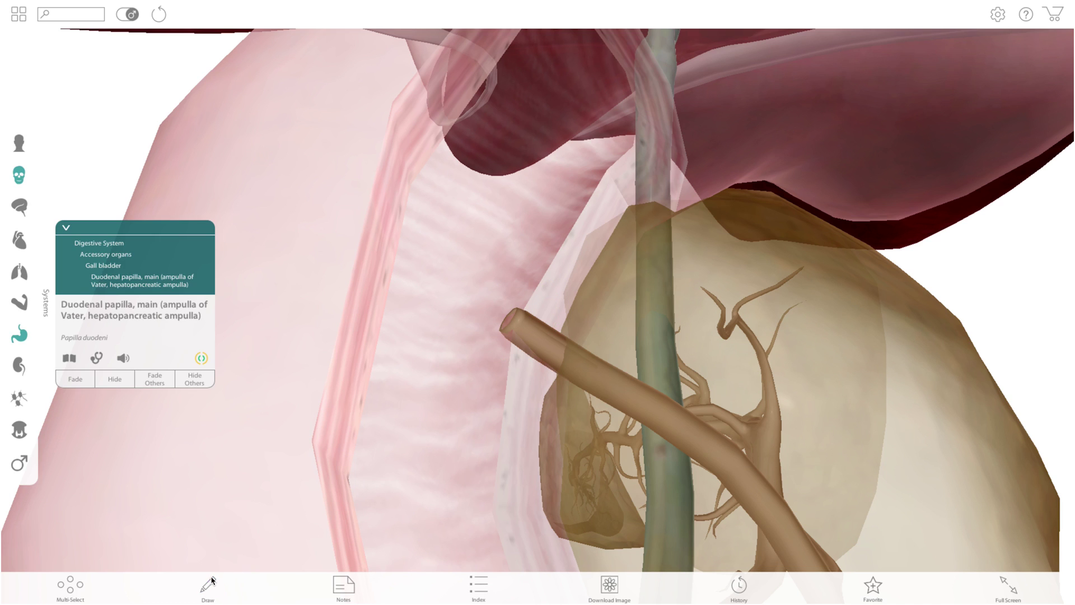
scroll(489, 451, "down", 5)
left_click_drag(645, 401, 581, 466)
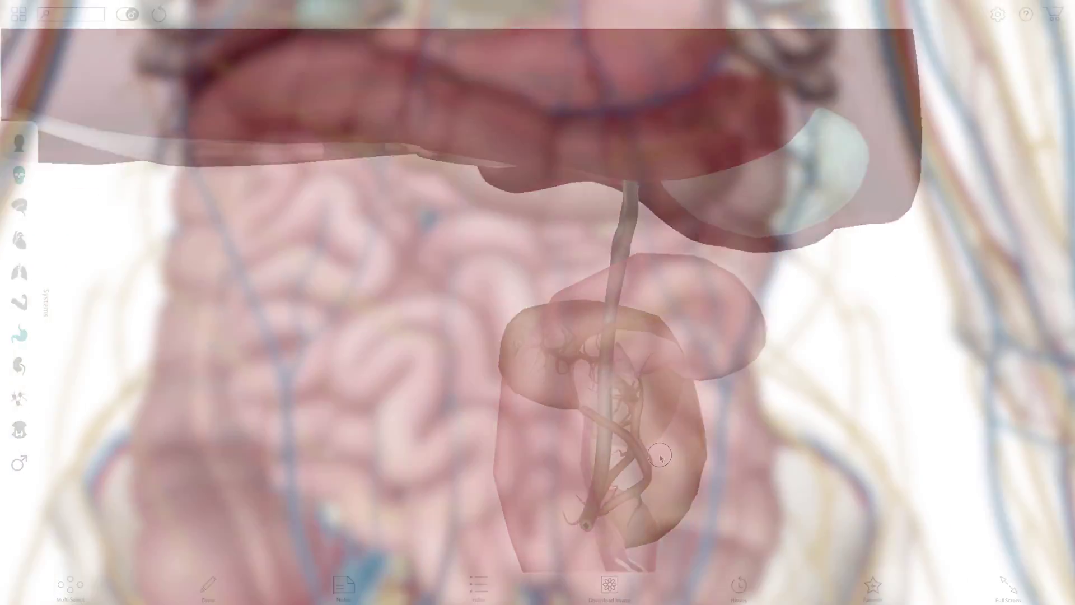